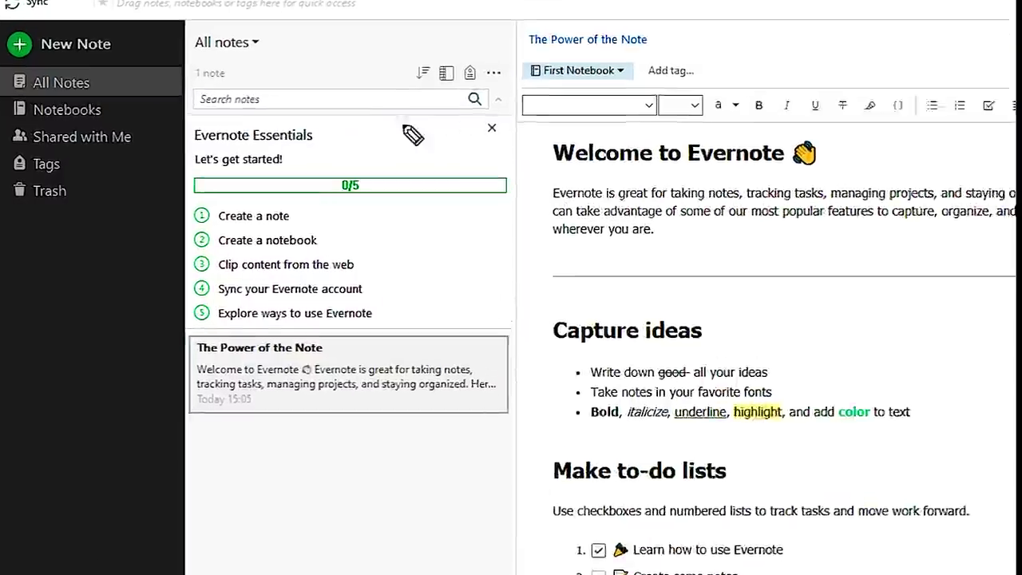
mouse_move(345, 138)
mouse_down()
mouse_move(163, 151)
mouse_move(271, 137)
mouse_up()
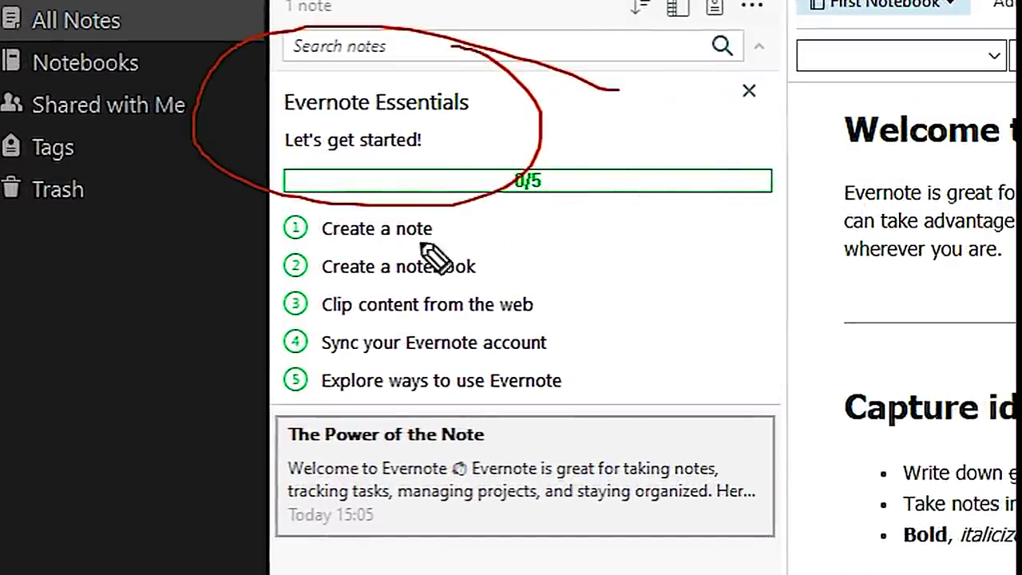
mouse_move(267, 212)
mouse_down()
mouse_move(246, 367)
mouse_move(285, 453)
mouse_up()
drag(456, 217, 549, 205)
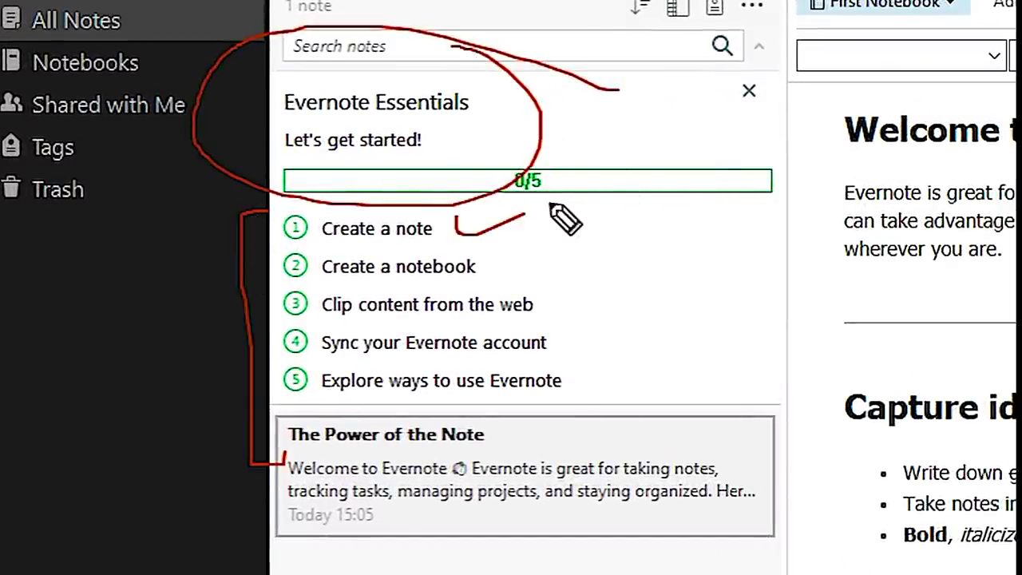
drag(495, 254, 624, 225)
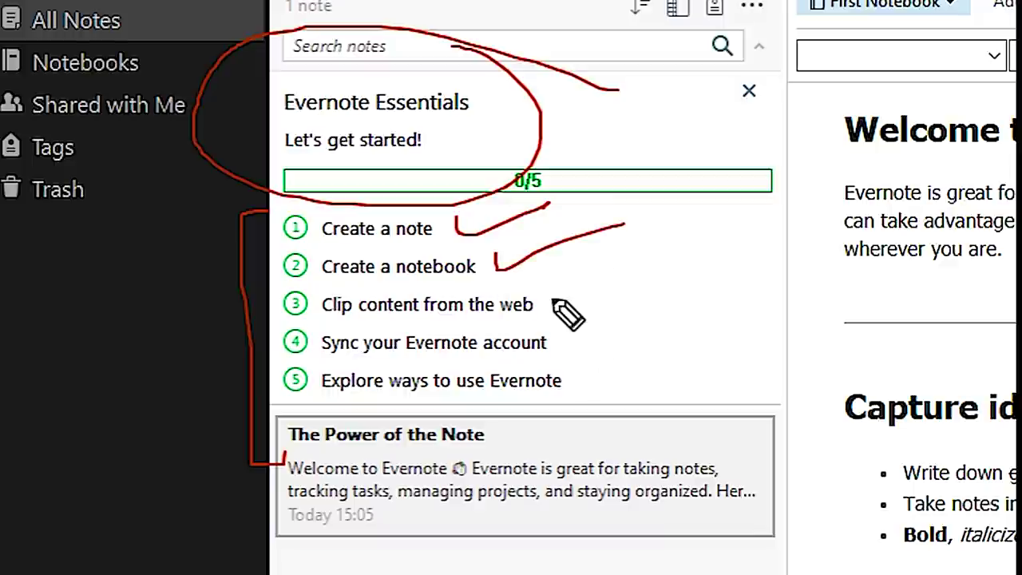
drag(551, 295, 680, 271)
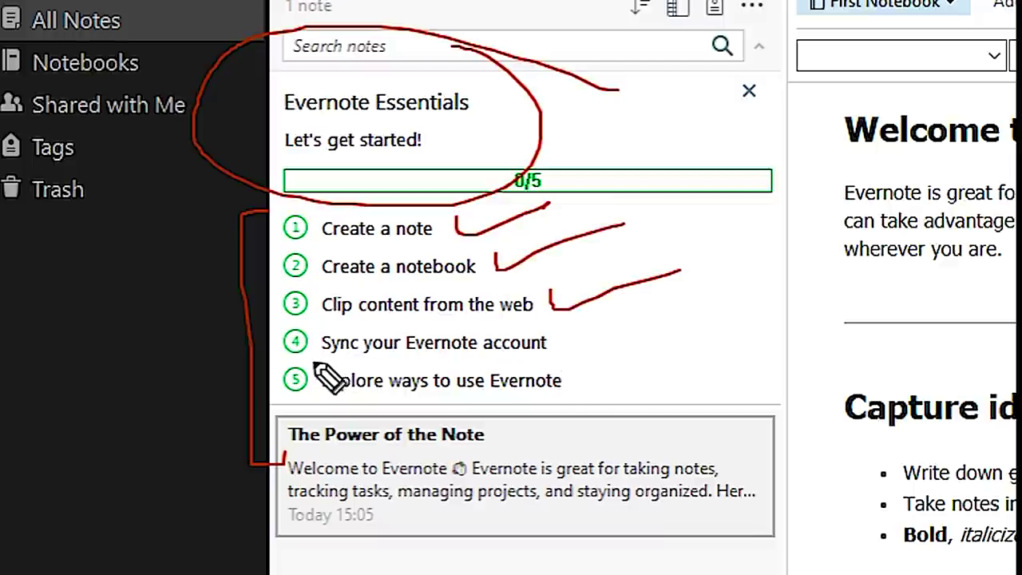
mouse_move(313, 360)
mouse_down()
mouse_move(514, 361)
mouse_move(593, 345)
mouse_move(513, 329)
mouse_move(301, 346)
mouse_move(307, 361)
mouse_up()
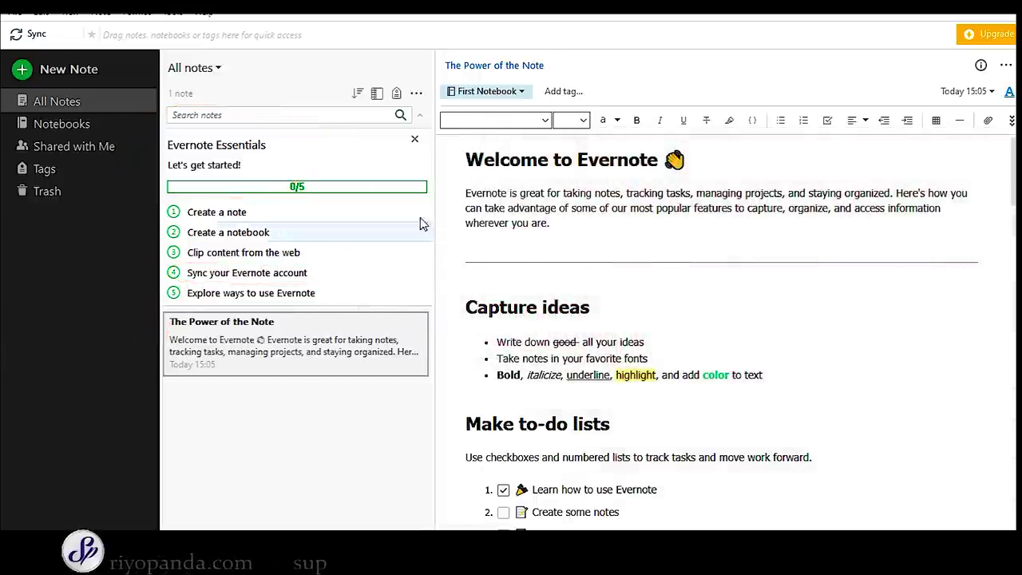
Create a new note titled "GENERAL AWARENESS MAIN" in First Notebook
click(216, 214)
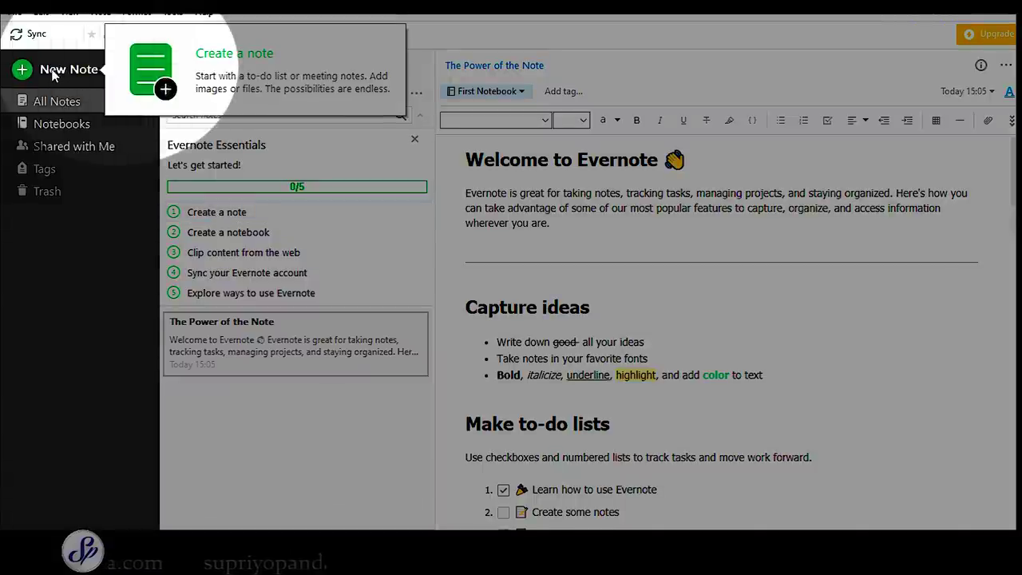
click(69, 70)
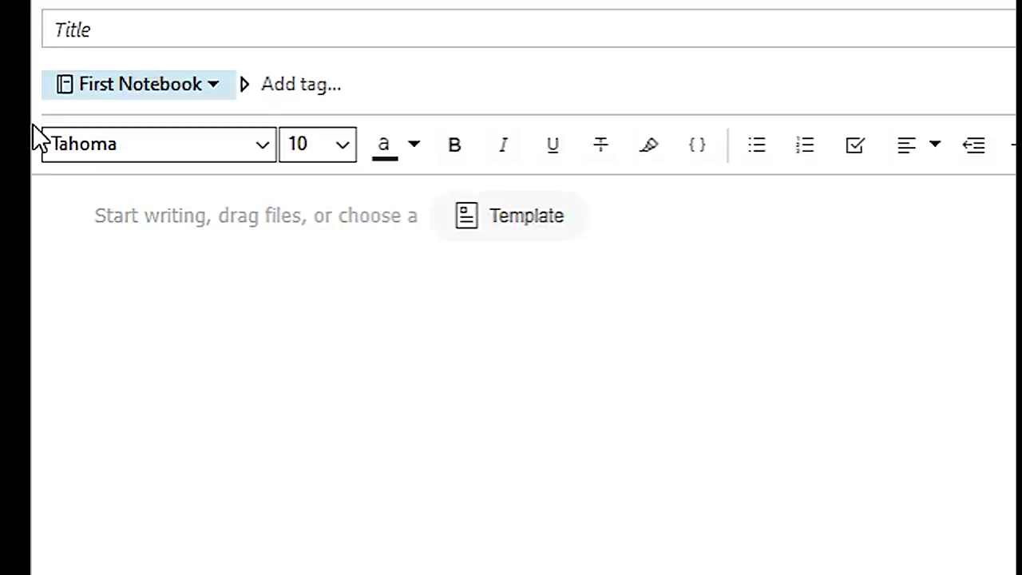
text(GENERAL AWAR)
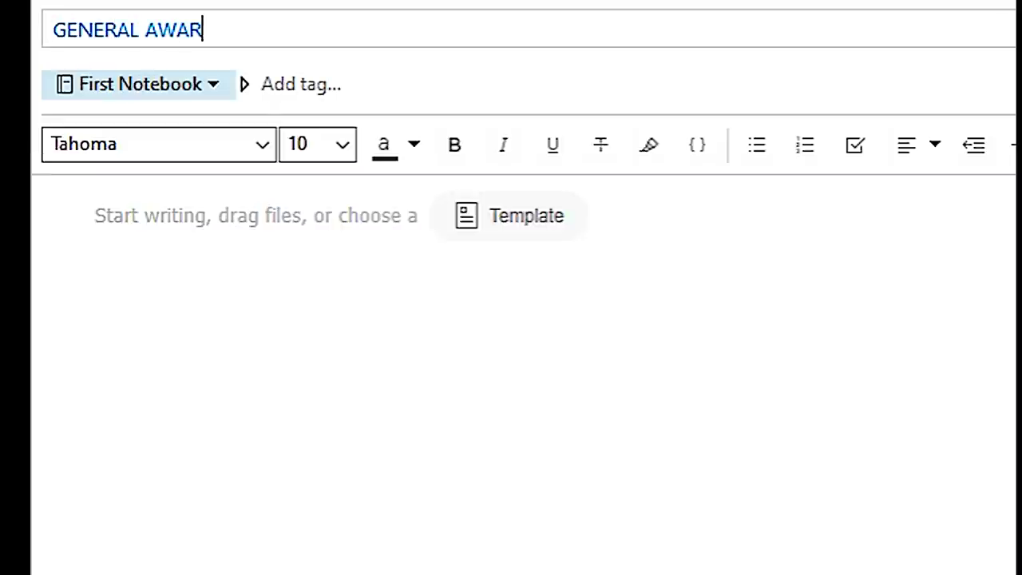
text(ENESS MAIN)
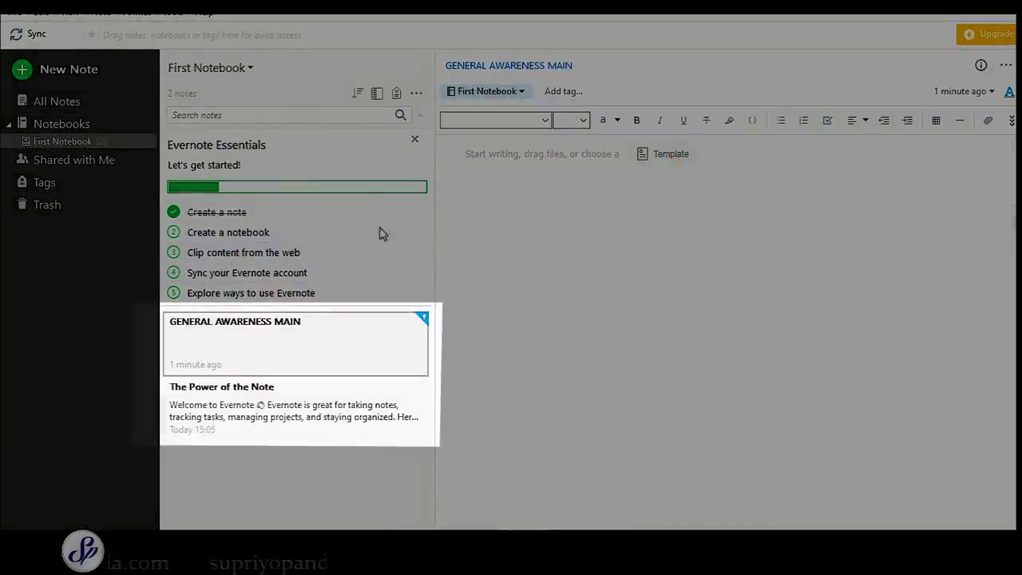
double_click(250, 349)
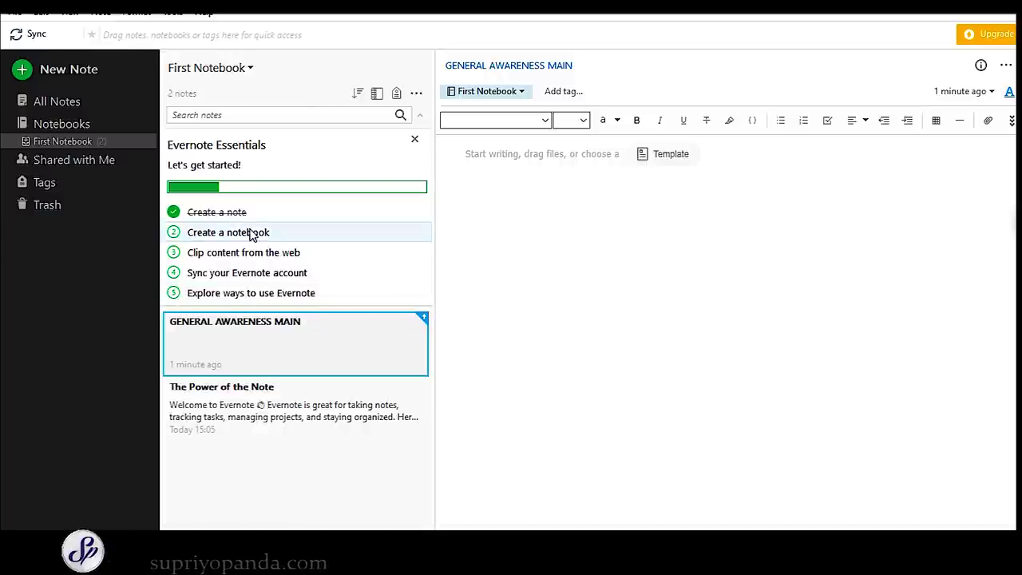
Create a new notebook named "GA NOTES"
click(231, 232)
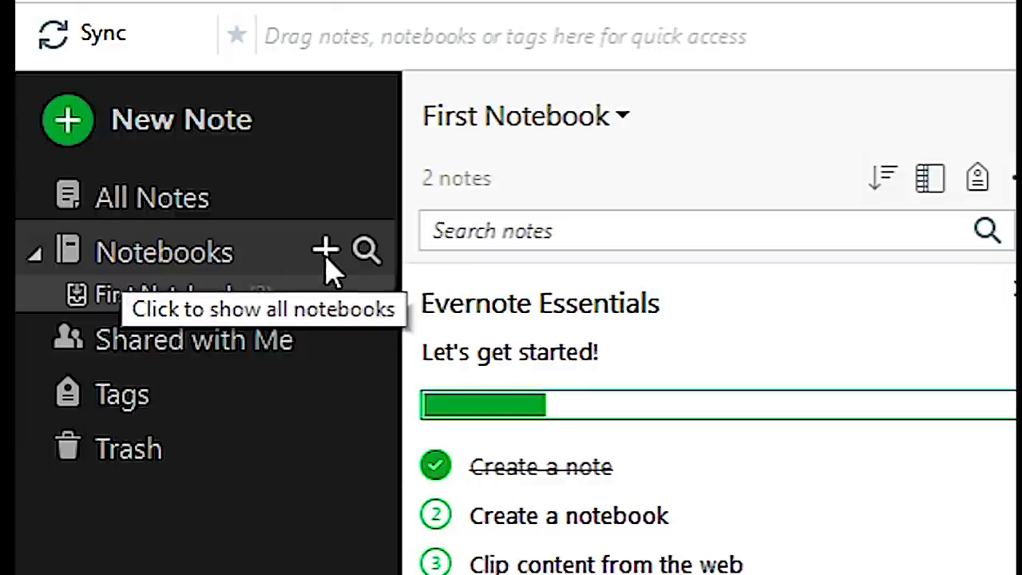
click(326, 254)
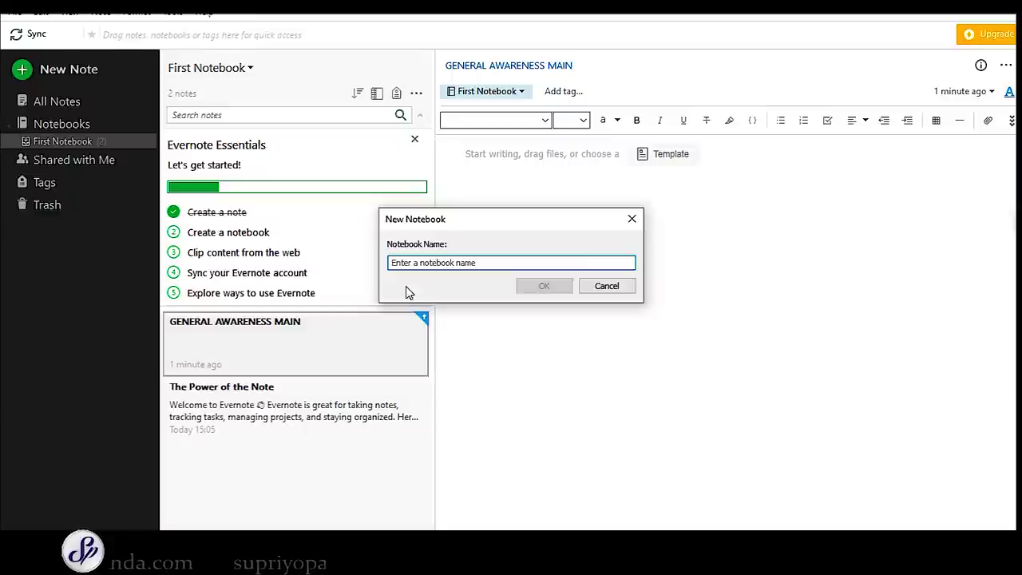
click(435, 265)
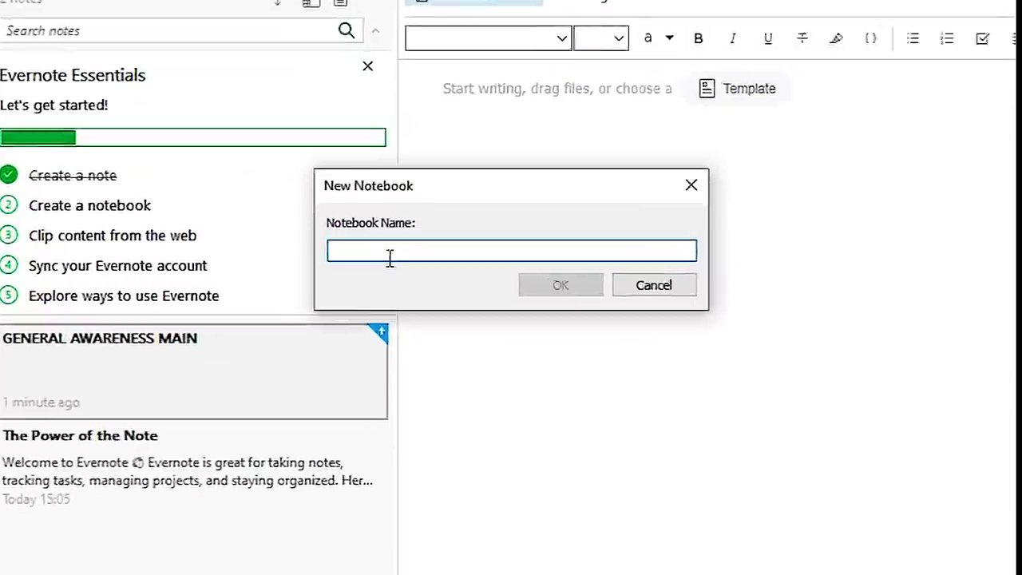
text(GA NI)
key(BackSpace)
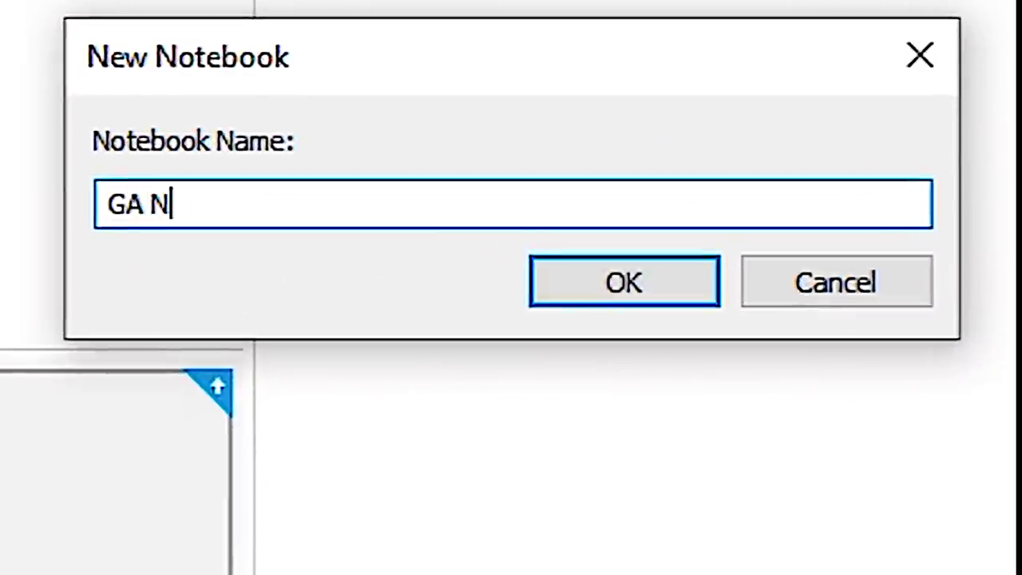
text(OTES)
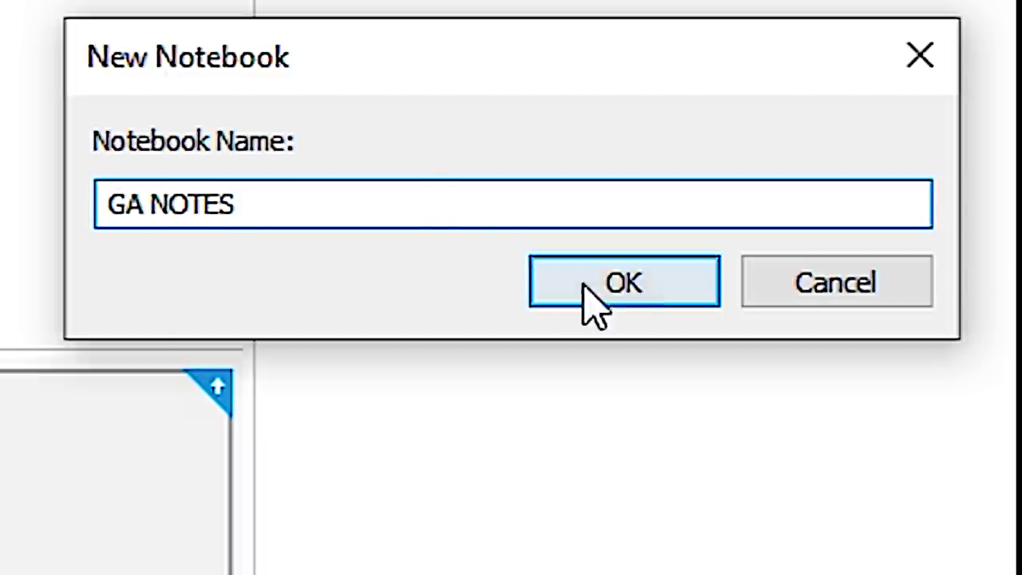
click(583, 281)
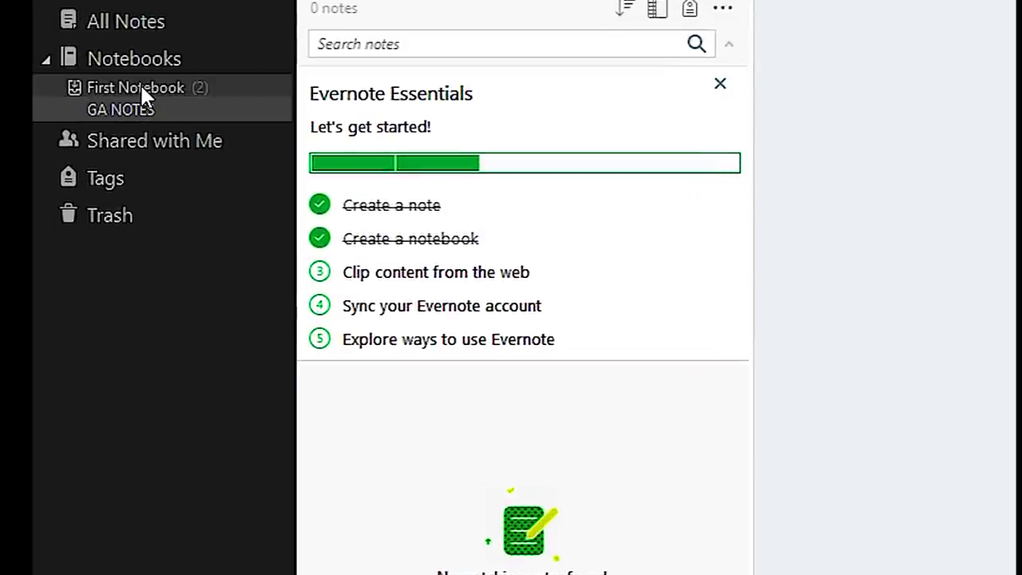
Move the GENERAL AWARENESS MAIN note from First Notebook into GA NOTES and dismiss the Evernote Essentials checklist
click(142, 83)
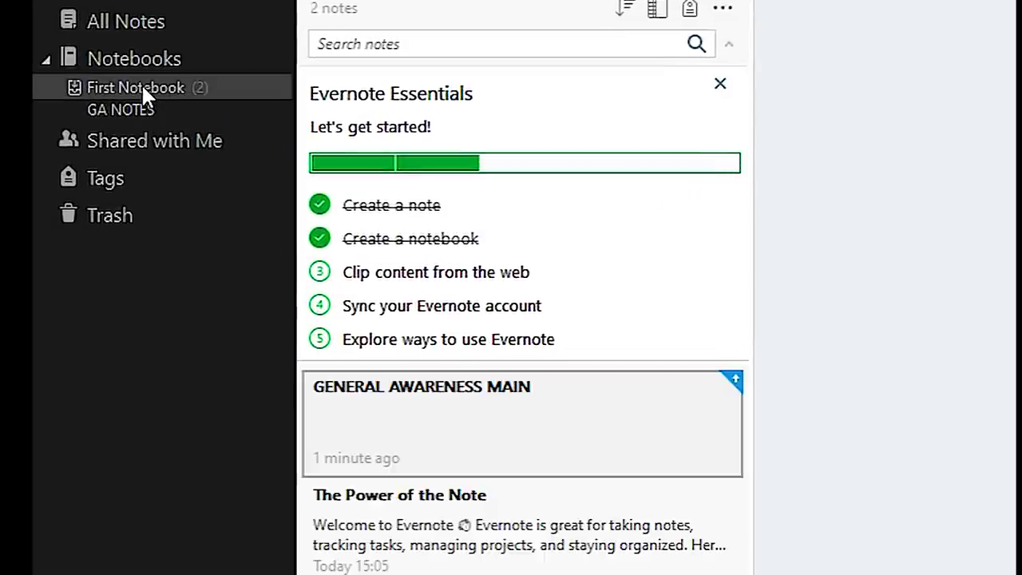
drag(564, 429, 113, 102)
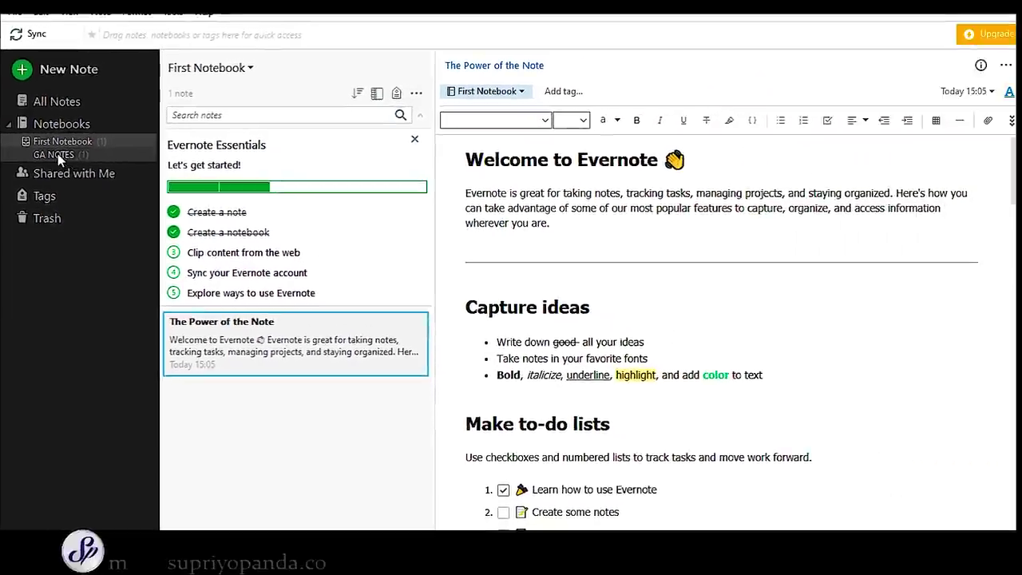
click(78, 138)
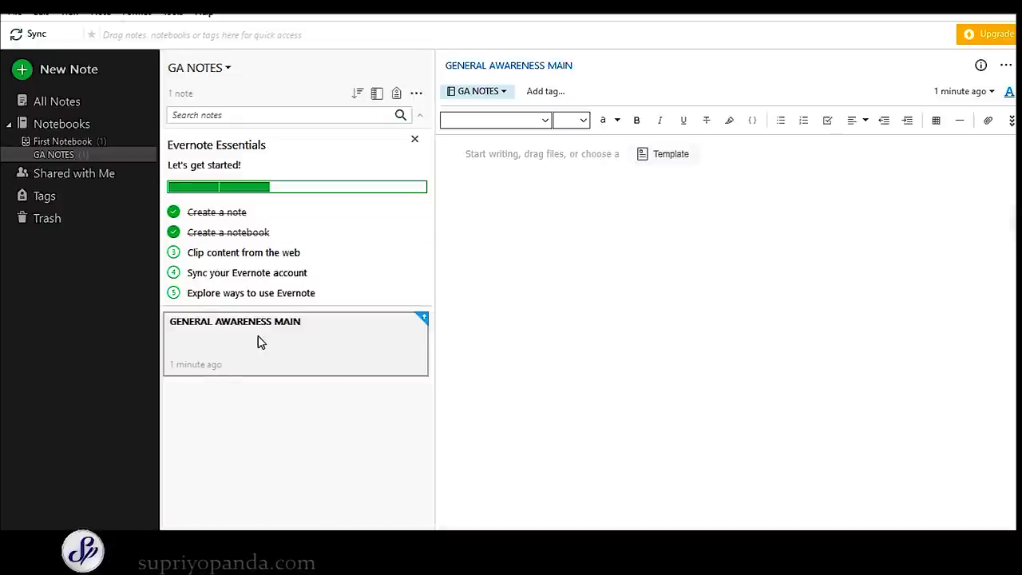
click(255, 367)
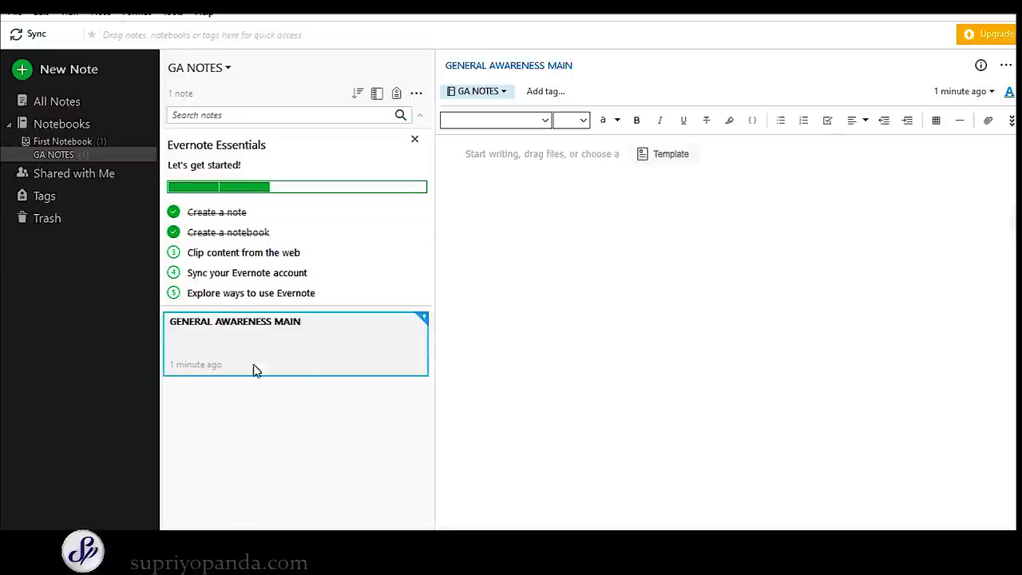
click(414, 139)
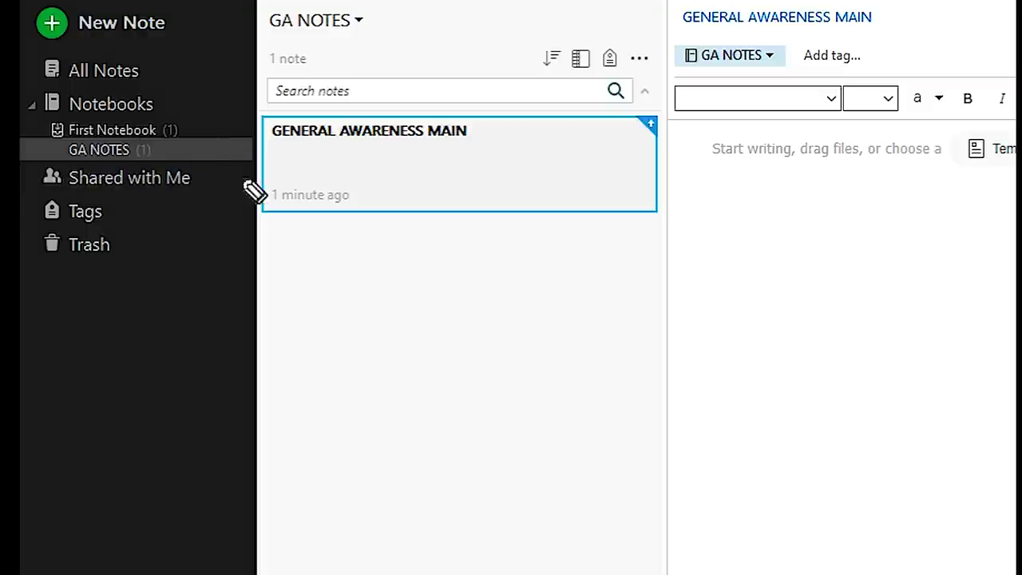
mouse_move(251, 141)
mouse_down()
mouse_move(69, 118)
mouse_move(96, 169)
mouse_move(233, 153)
mouse_move(226, 137)
mouse_up()
drag(266, 99, 199, 148)
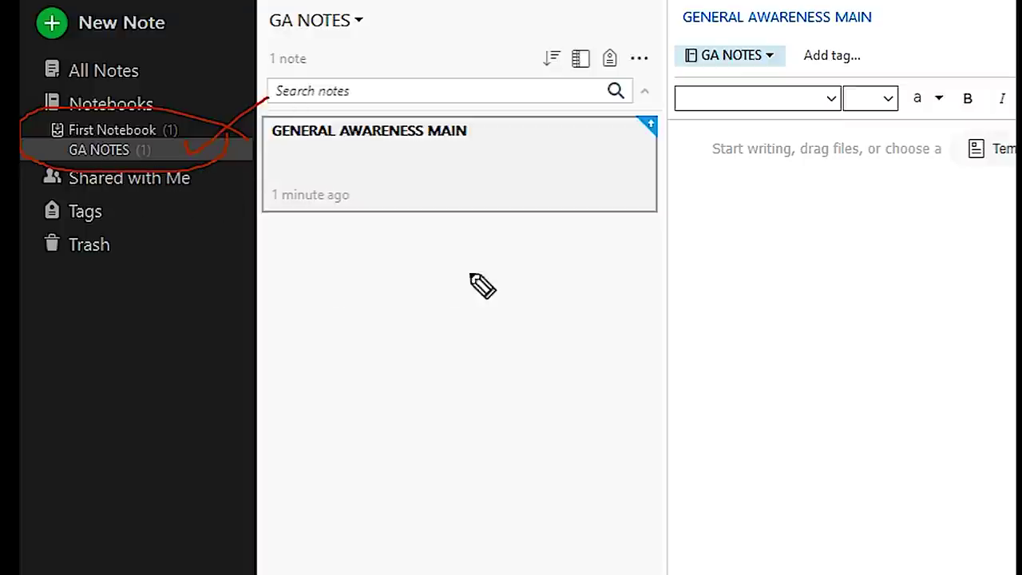
mouse_move(653, 150)
mouse_down()
mouse_move(620, 127)
mouse_move(297, 184)
mouse_move(619, 139)
mouse_up()
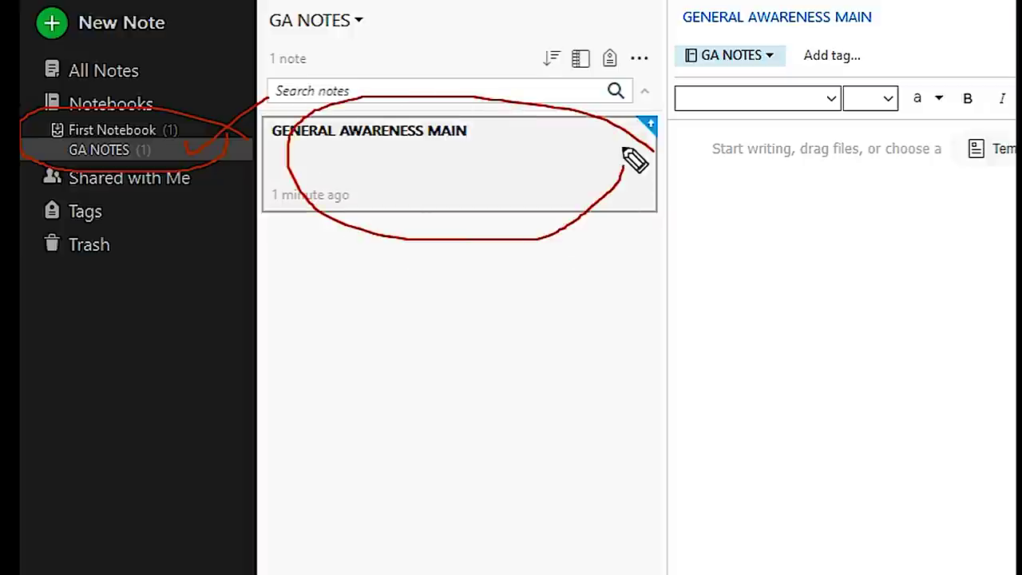
mouse_move(595, 264)
mouse_down()
mouse_move(588, 497)
mouse_move(635, 508)
mouse_up()
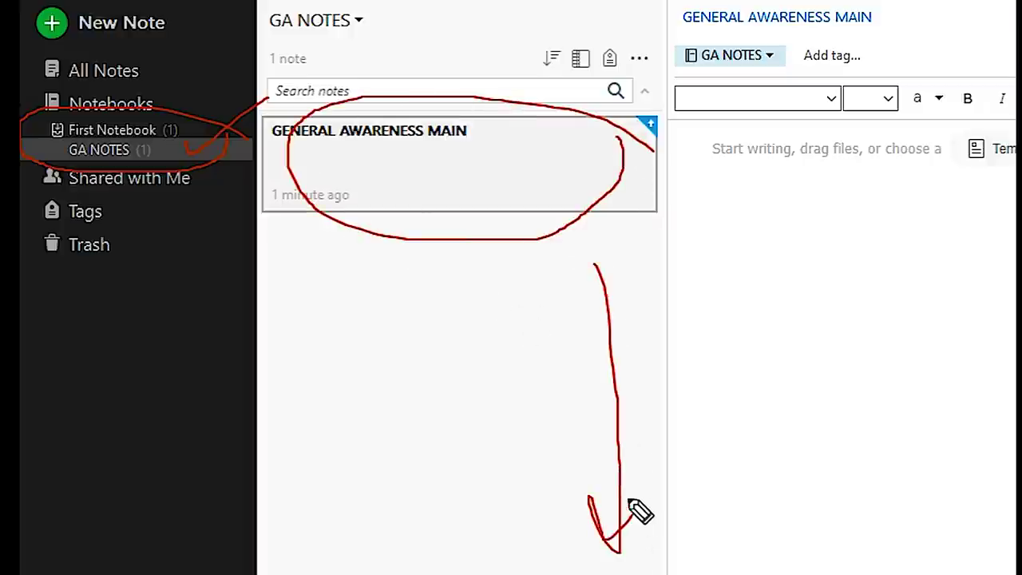
drag(681, 233, 793, 209)
click(644, 322)
drag(653, 359, 794, 329)
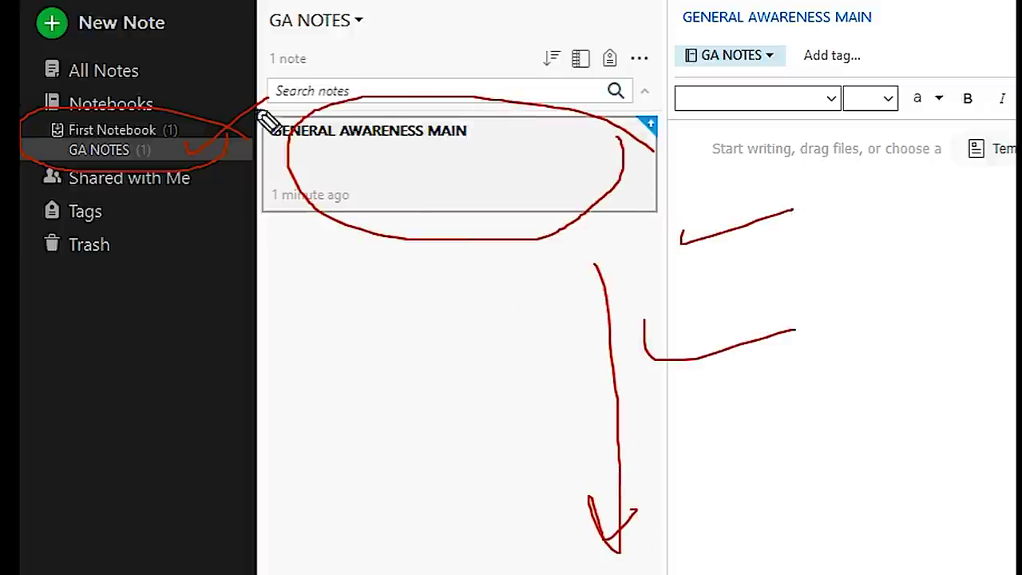
key(Escape)
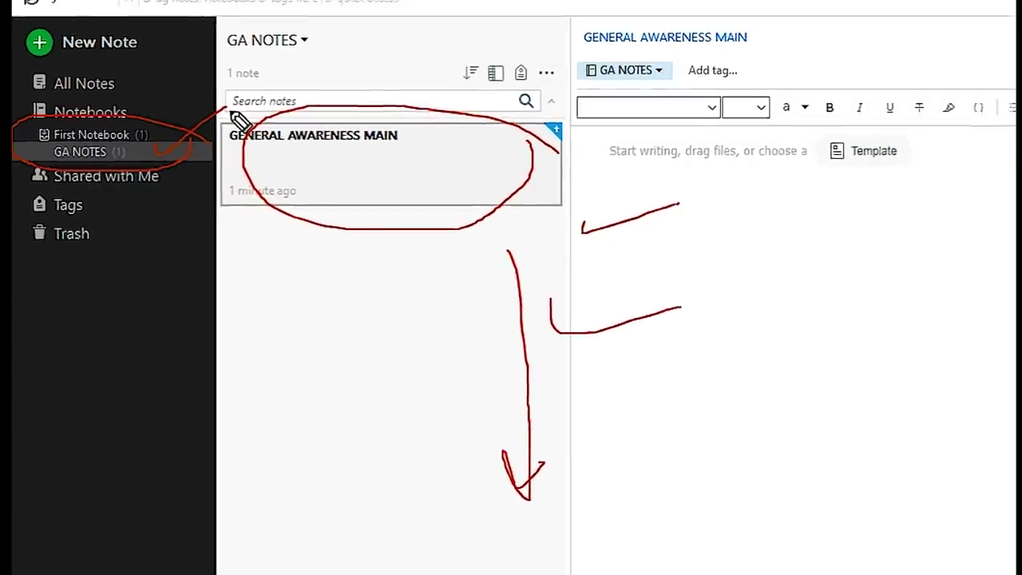
Open the GENERAL AWARENESS MAIN note and review how its facts are grouped under section headings
double_click(269, 167)
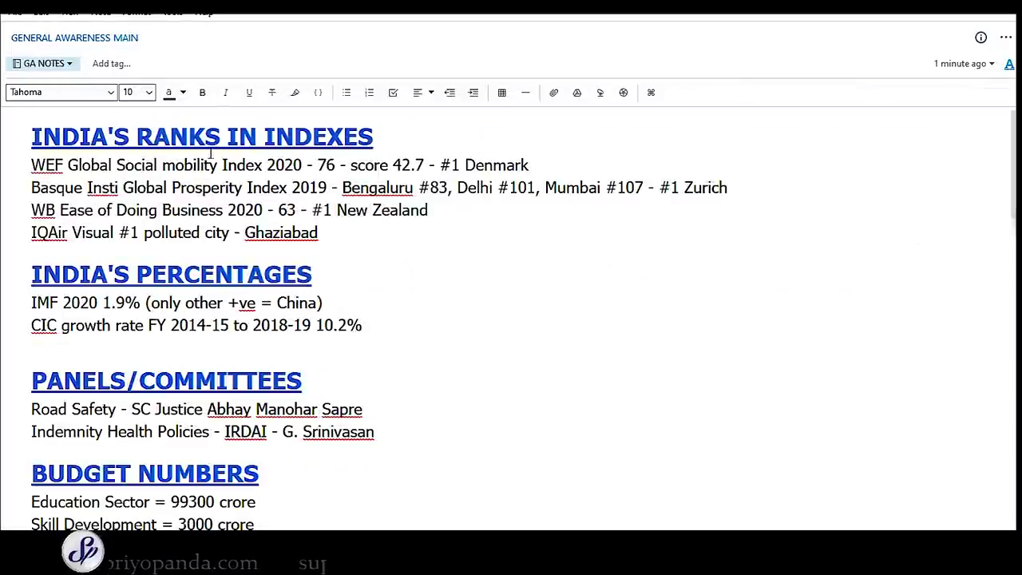
scroll(271, 231, down, 3)
scroll(310, 264, up, 3)
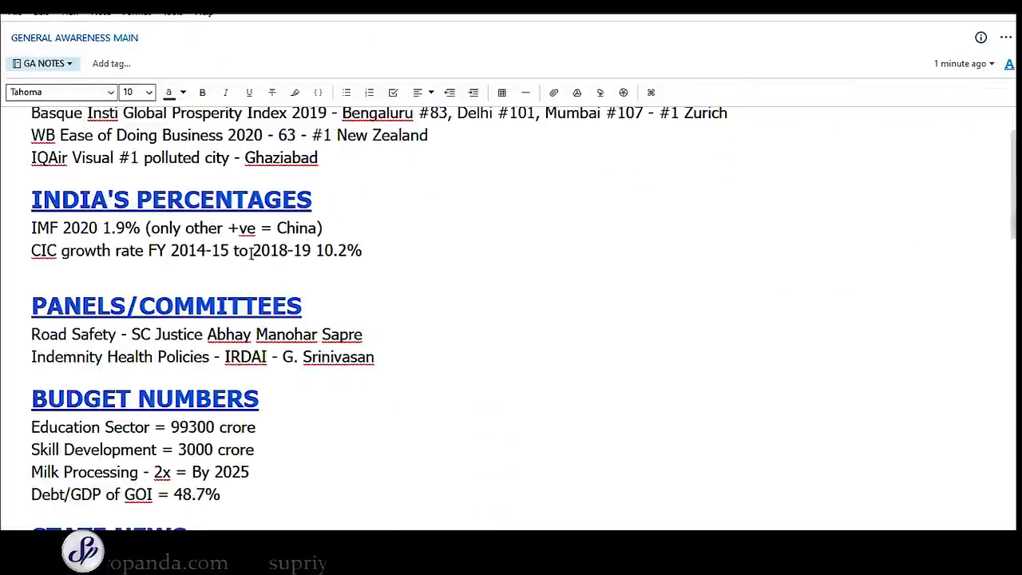
scroll(333, 201, down, 3)
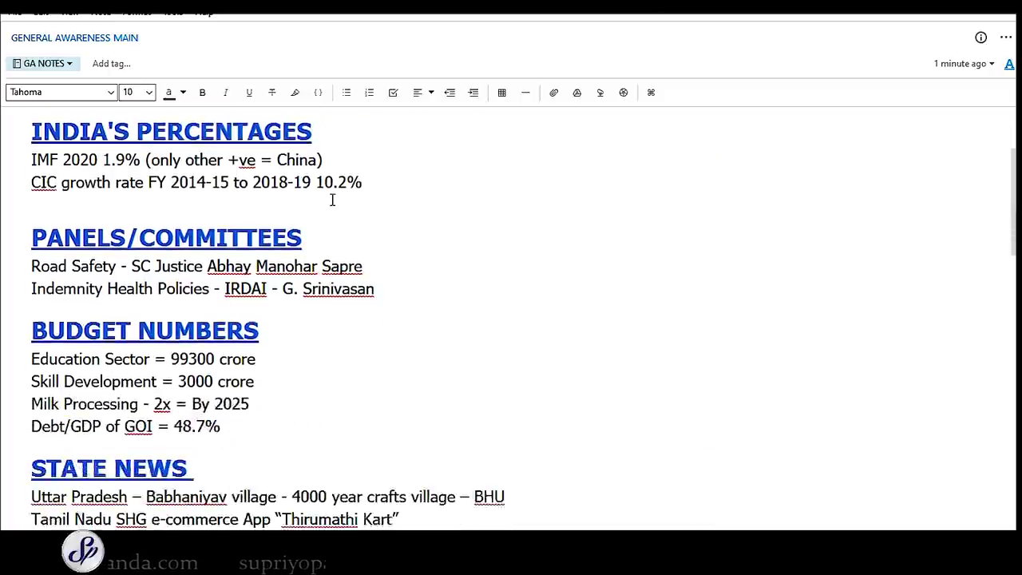
scroll(285, 289, up, 3)
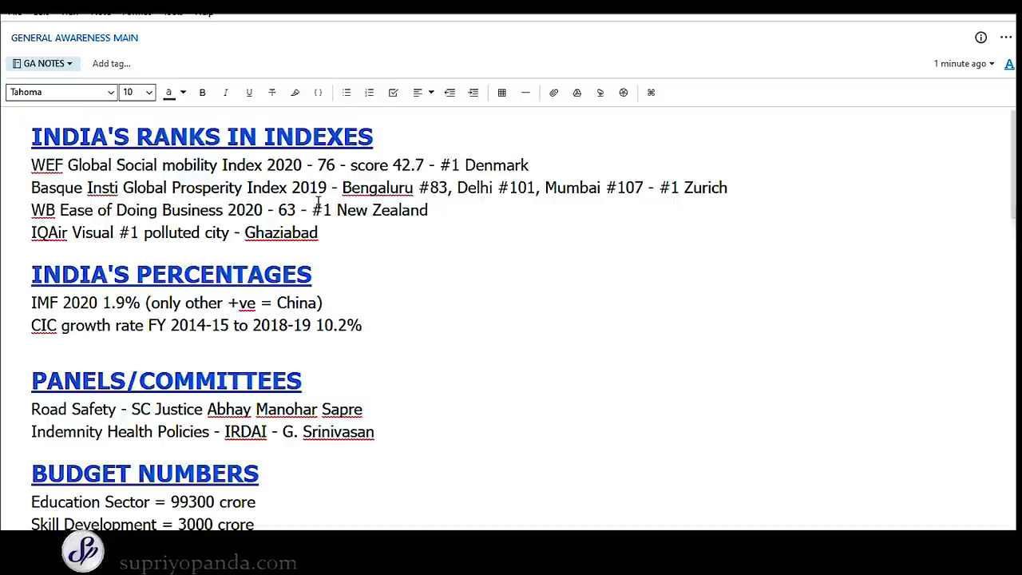
scroll(281, 212, down, 2)
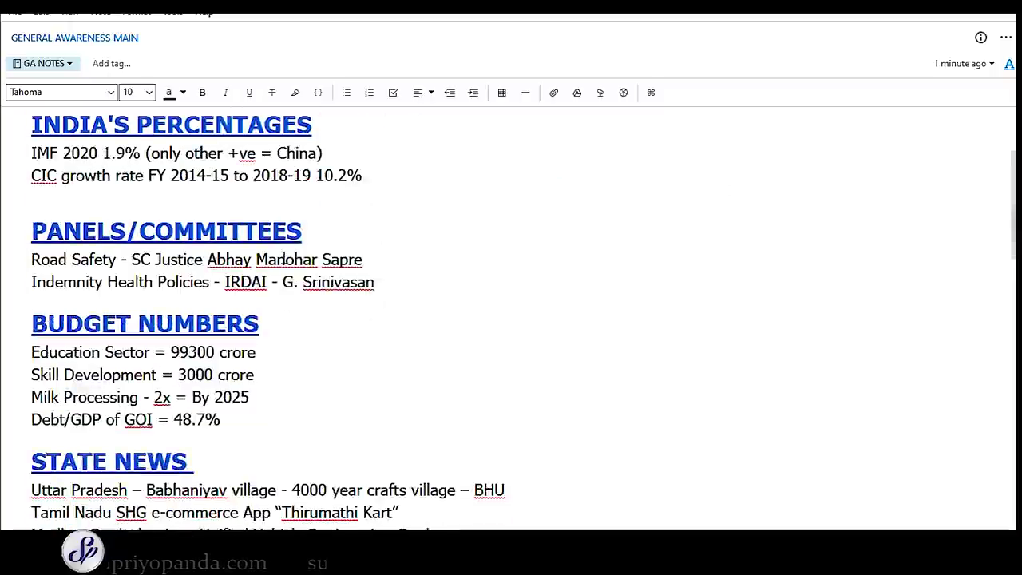
scroll(270, 181, up, 2)
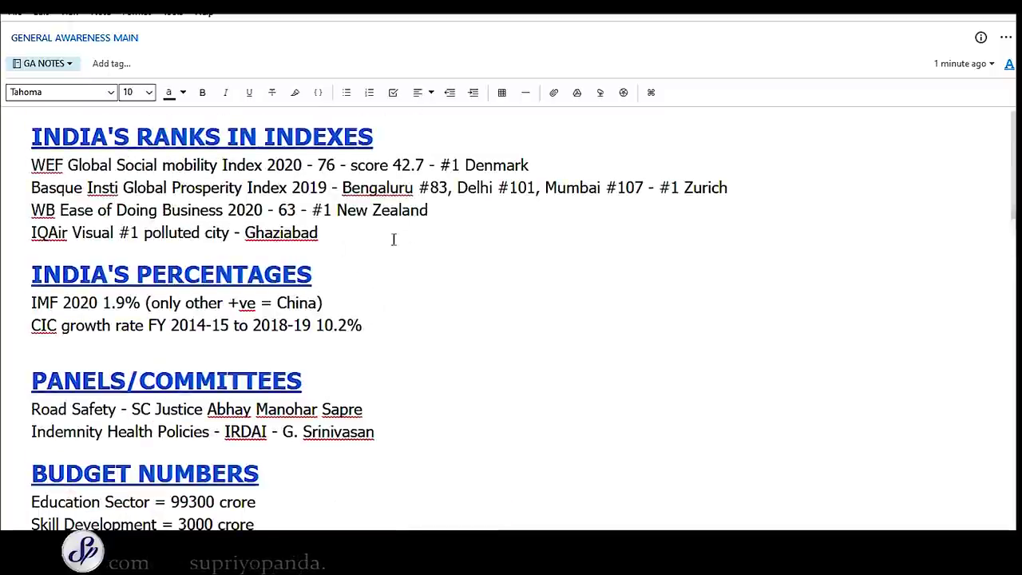
scroll(383, 256, up, 2)
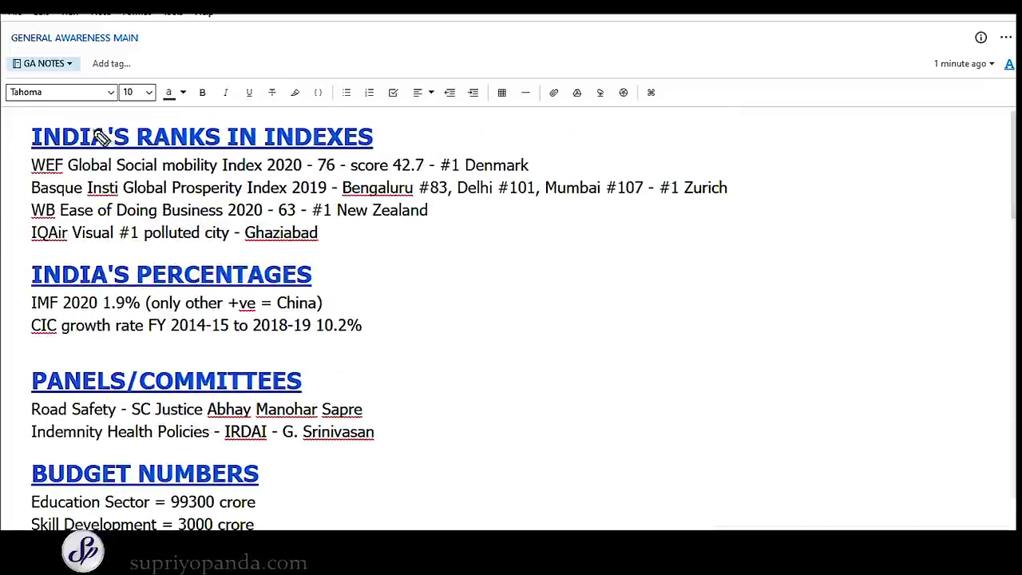
mouse_move(397, 130)
mouse_down()
mouse_move(94, 128)
mouse_move(25, 146)
mouse_move(188, 166)
mouse_move(389, 144)
mouse_move(473, 101)
mouse_up()
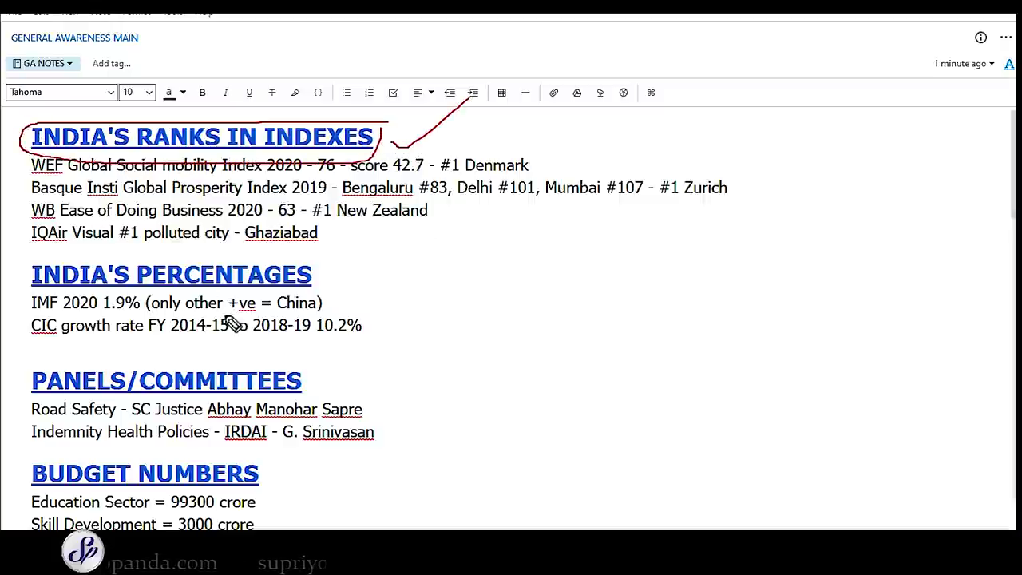
drag(435, 239, 437, 238)
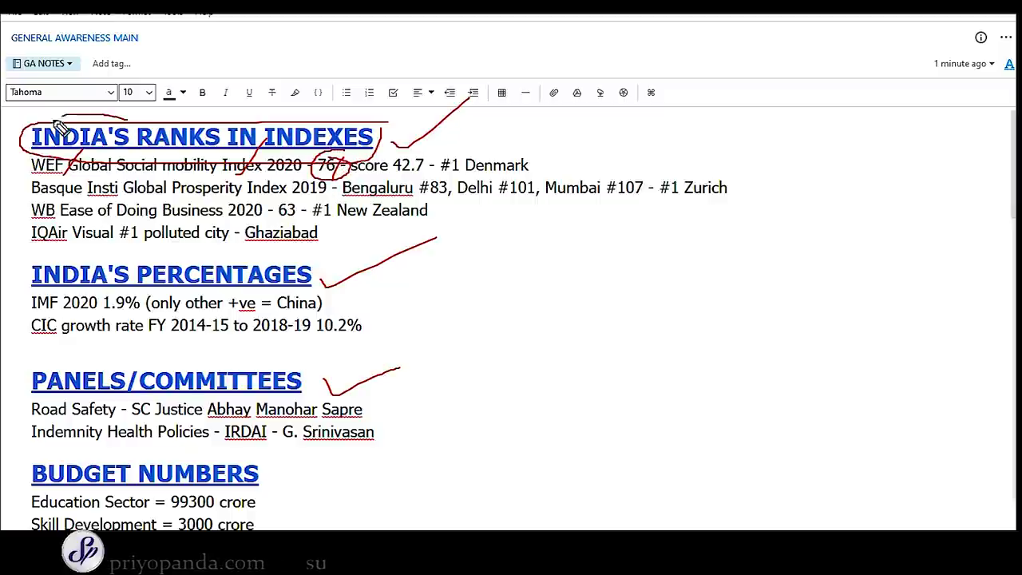
Examine the entries under INDIA'S RANKS IN INDEXES and the INDIA'S PERCENTAGES heading, marking key ranks with temporary pen strokes and the word "Revise"
drag(59, 128, 134, 120)
drag(349, 177, 343, 179)
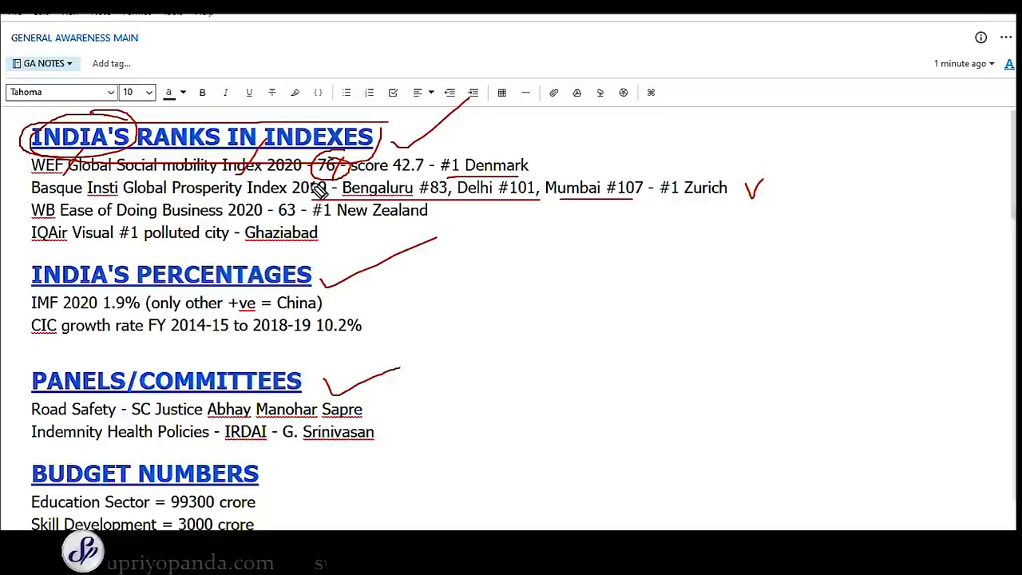
mouse_move(476, 319)
mouse_down()
mouse_move(477, 271)
mouse_move(483, 300)
mouse_move(528, 313)
mouse_move(565, 299)
mouse_move(563, 261)
mouse_move(594, 296)
mouse_move(625, 276)
mouse_move(493, 336)
mouse_move(633, 238)
mouse_move(427, 282)
mouse_move(533, 329)
mouse_up()
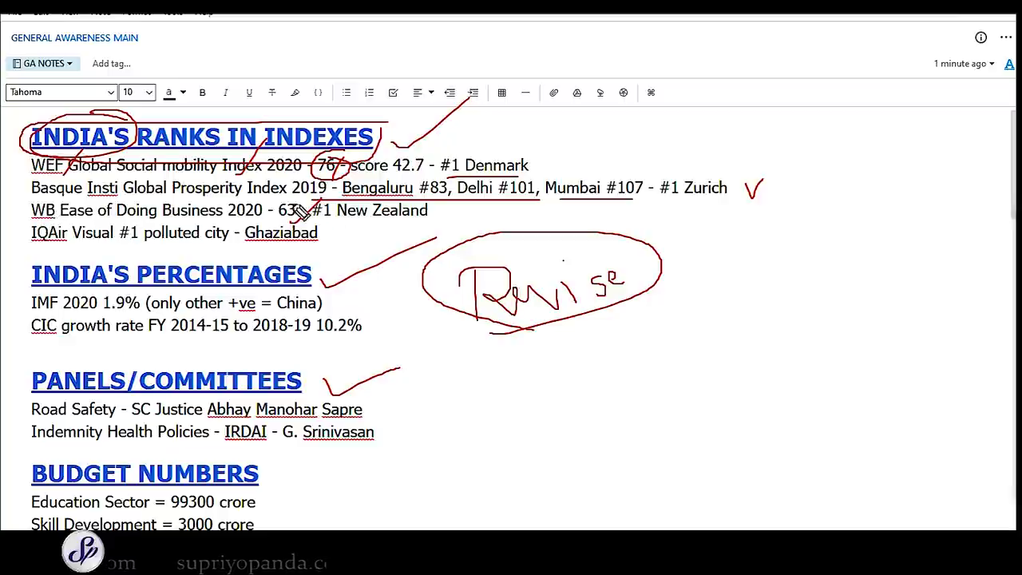
mouse_move(323, 201)
mouse_down()
mouse_move(269, 204)
mouse_move(302, 225)
mouse_move(324, 200)
mouse_up()
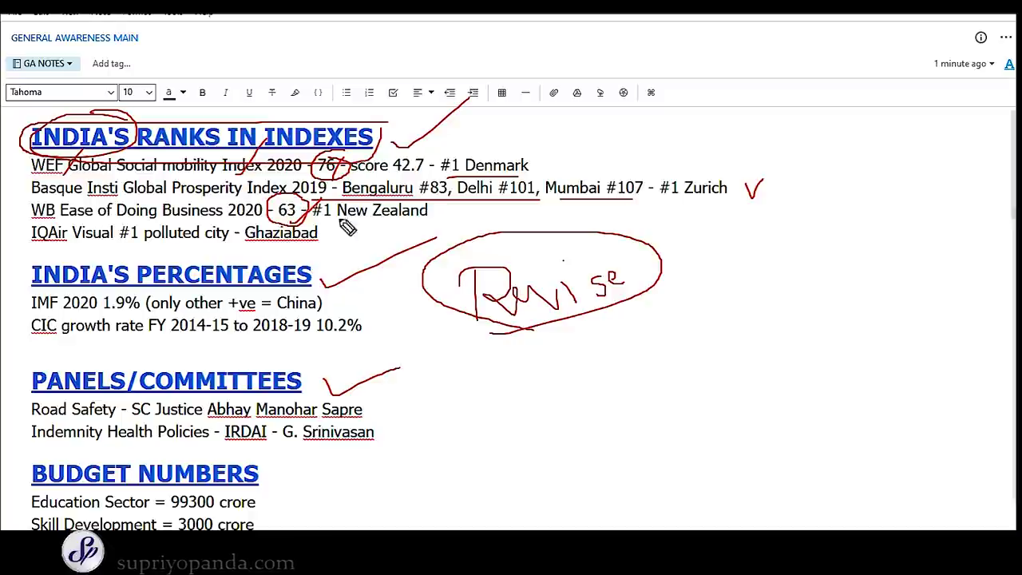
drag(334, 227, 430, 226)
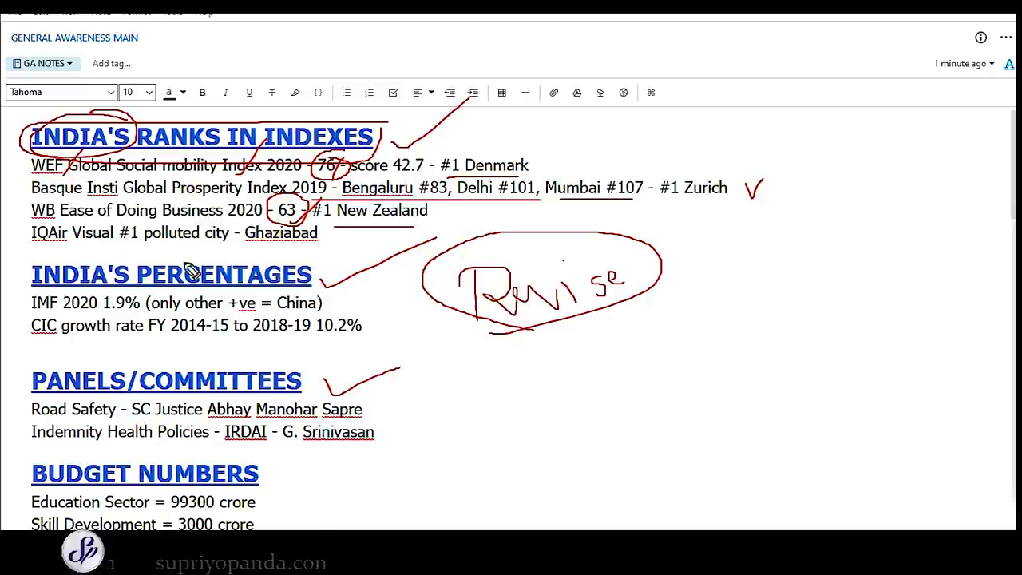
mouse_move(299, 254)
mouse_down()
mouse_move(132, 275)
mouse_move(313, 297)
mouse_move(303, 268)
mouse_up()
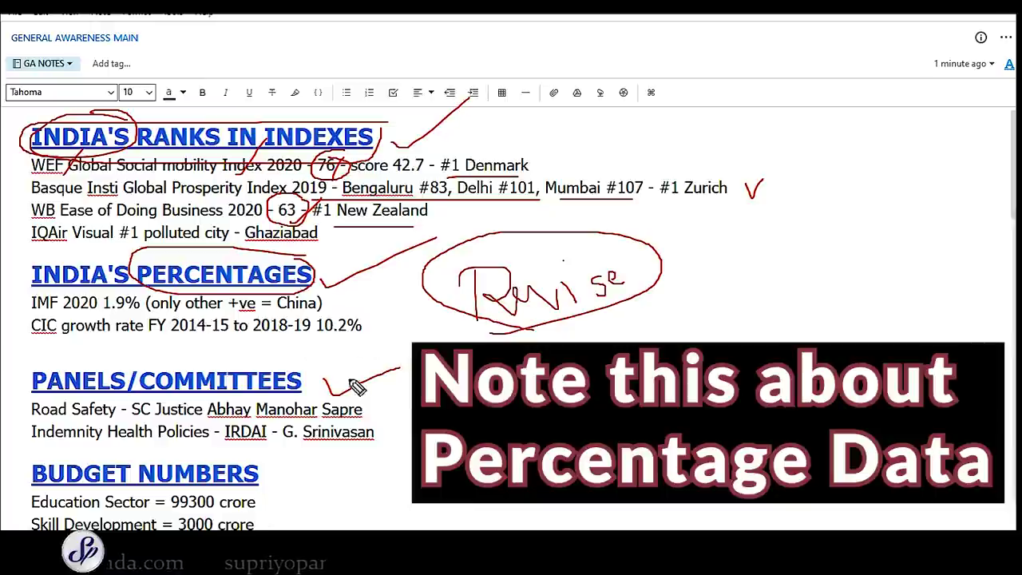
key(Escape)
click(370, 321)
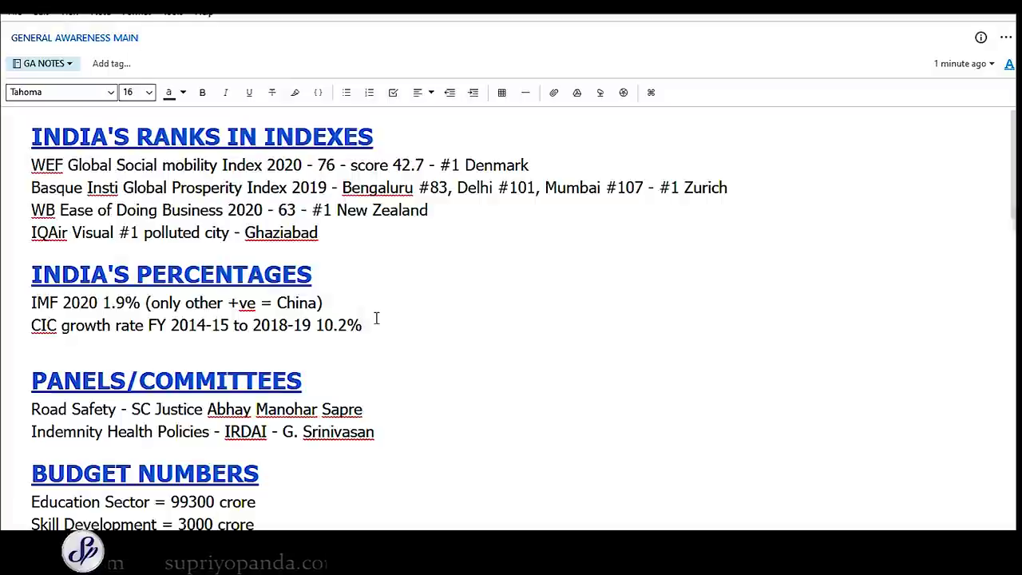
Search within the note for "IMF"
key(ctrl+f)
text(IMF)
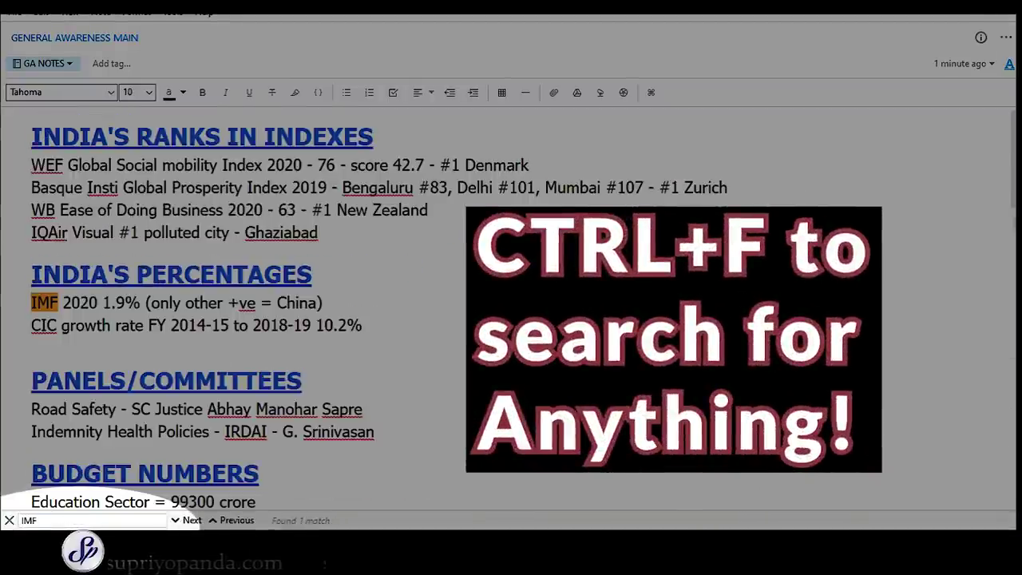
scroll(218, 340, down, 4)
scroll(218, 339, up, 4)
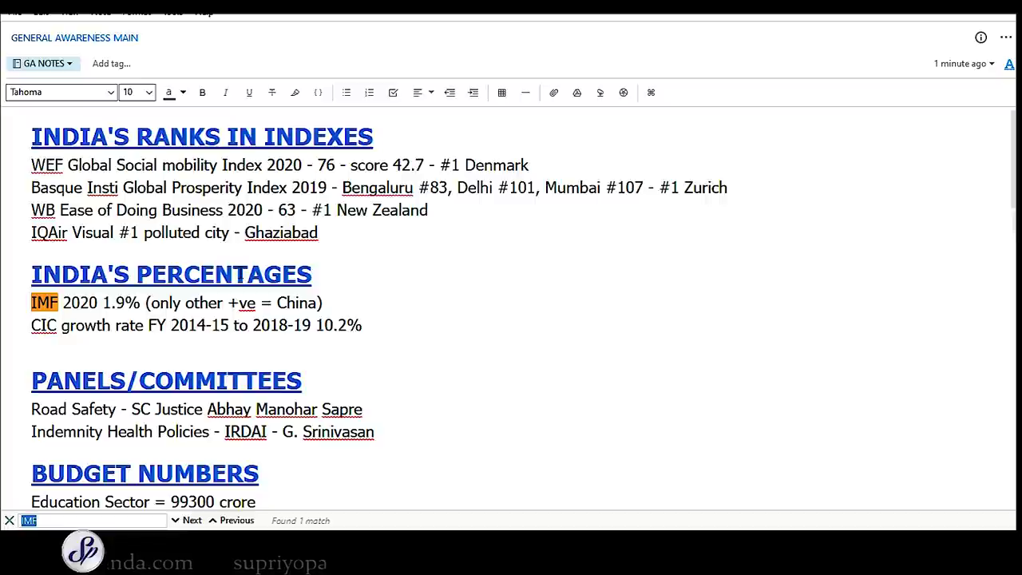
Search within the note for "Madhya" and view the match under STATE NEWS
text(Madhya)
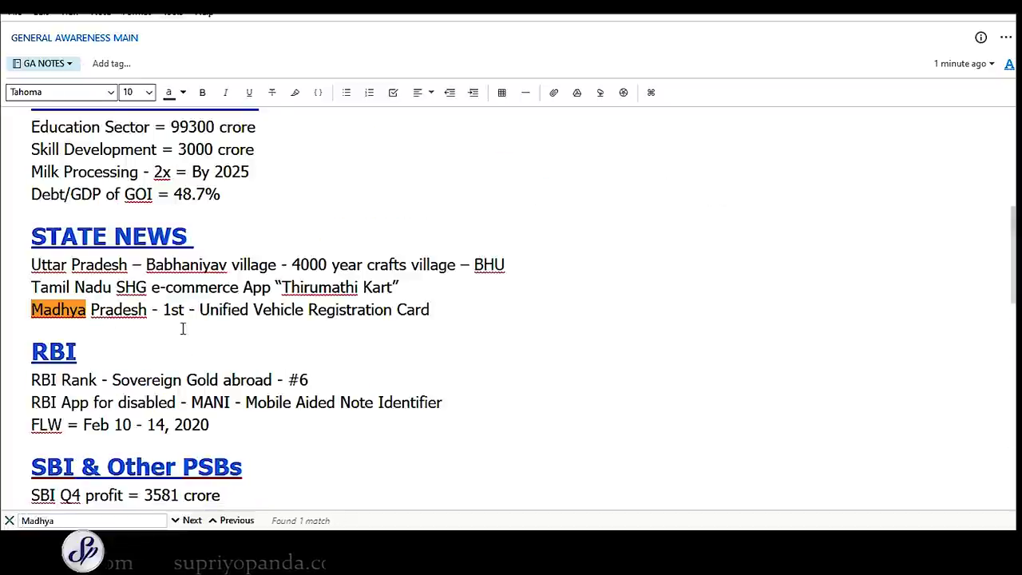
scroll(183, 328, down, 3)
scroll(183, 328, up, 3)
Examine the PANELS/COMMITTEES and BUDGET NUMBERS sections, circling IRDAI and bracketing the budget entries with temporary pen marks
scroll(185, 311, up, 2)
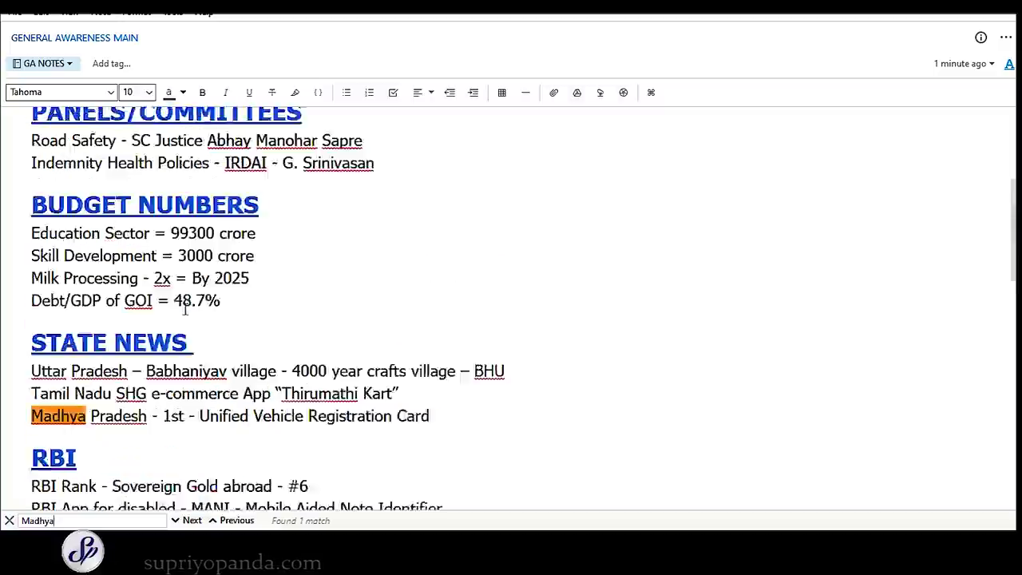
scroll(185, 310, up, 4)
scroll(244, 270, down, 2)
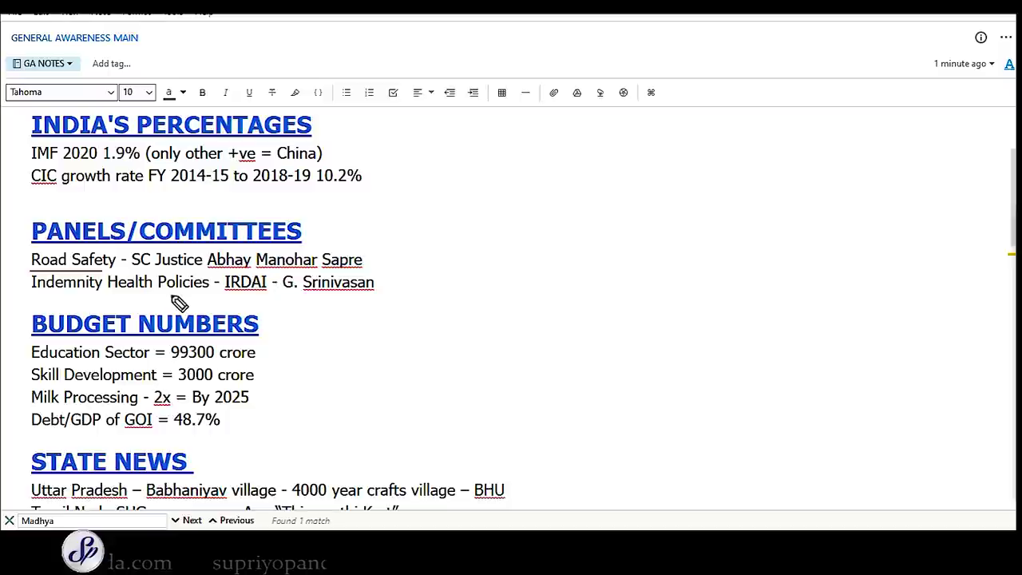
mouse_move(270, 276)
mouse_down()
mouse_move(221, 283)
mouse_move(376, 290)
mouse_move(420, 269)
mouse_up()
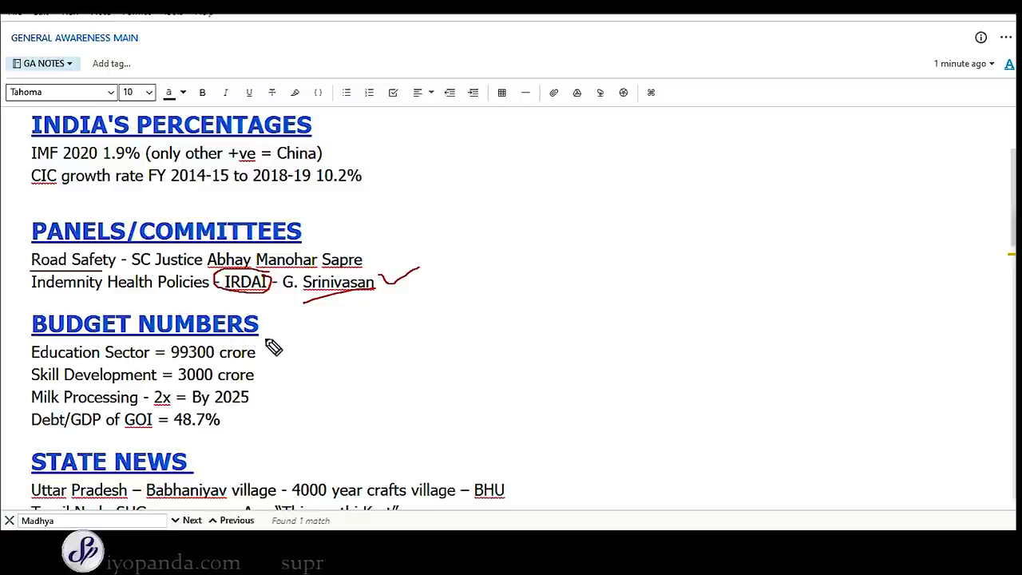
mouse_move(265, 338)
mouse_down()
mouse_move(296, 376)
mouse_move(285, 412)
mouse_move(266, 423)
mouse_up()
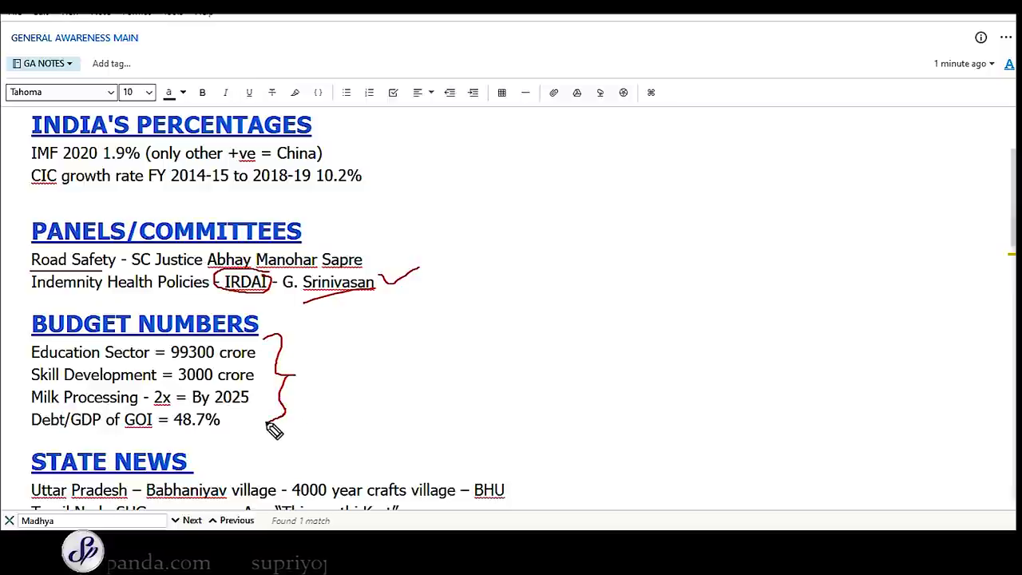
drag(295, 357, 358, 347)
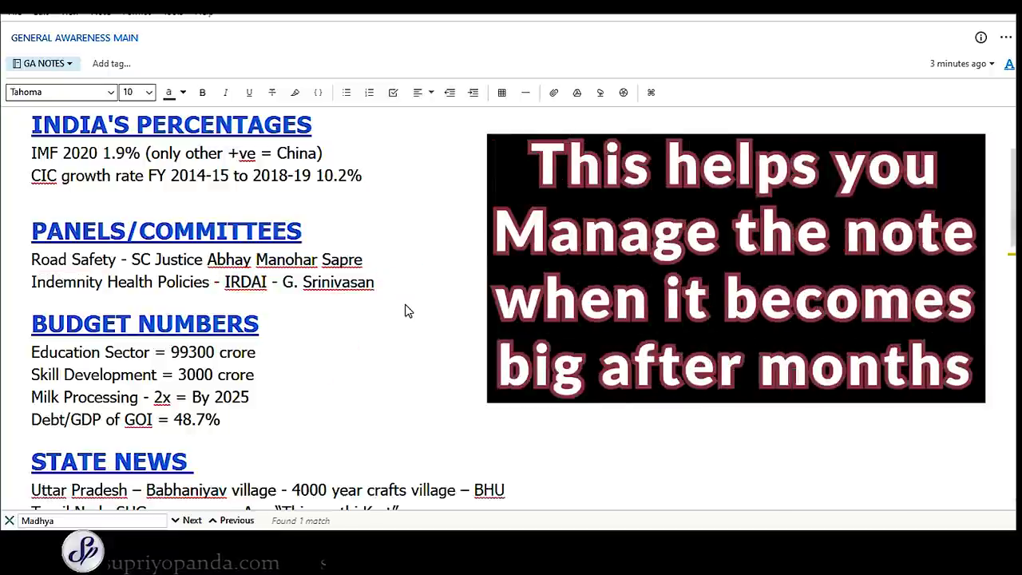
Examine the STATE NEWS section, underlining Uttar Pradesh and handwriting "Tamil Nadu" beside it as temporary pen marks, then clear the marks
scroll(405, 308, down, 3)
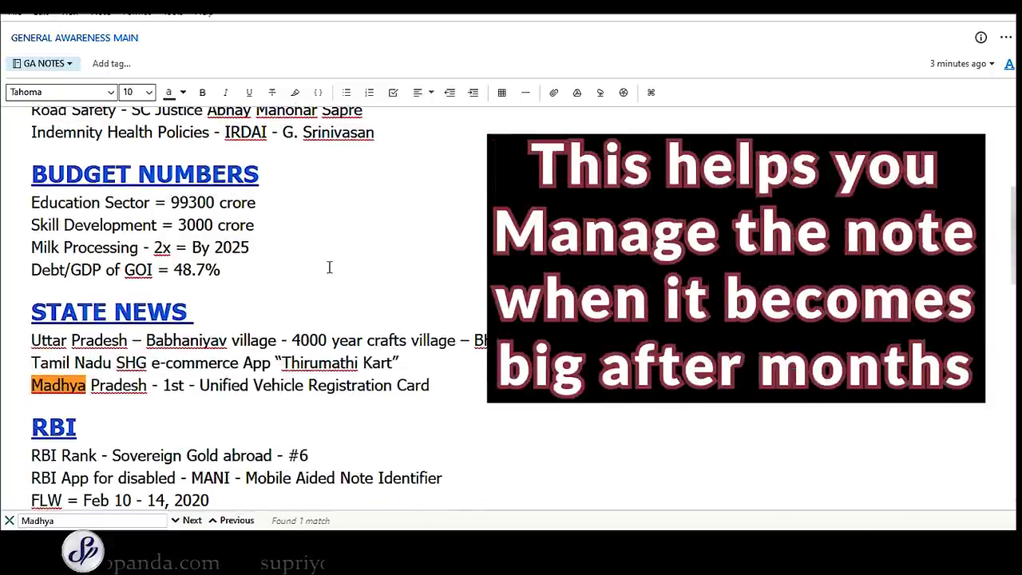
scroll(329, 267, down, 3)
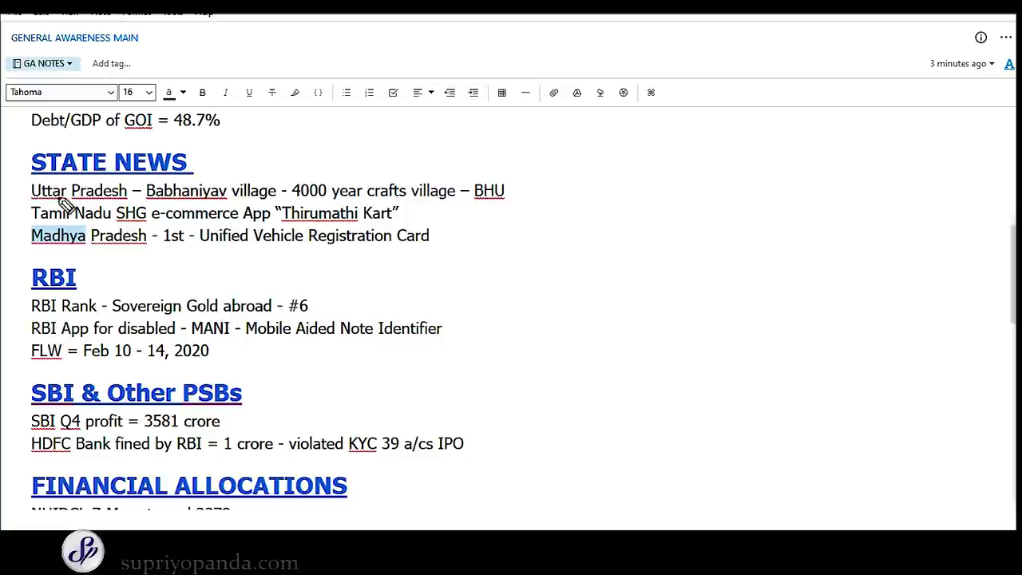
drag(24, 191, 32, 190)
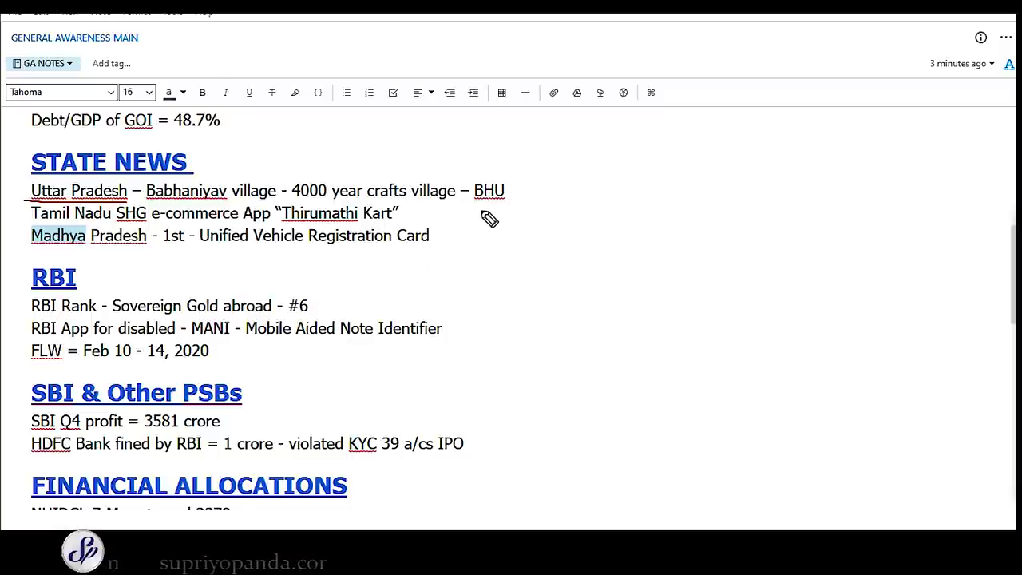
mouse_move(417, 270)
mouse_down()
mouse_move(472, 249)
mouse_move(455, 279)
mouse_move(517, 252)
mouse_move(541, 261)
mouse_move(539, 239)
mouse_move(565, 242)
mouse_up()
click(541, 230)
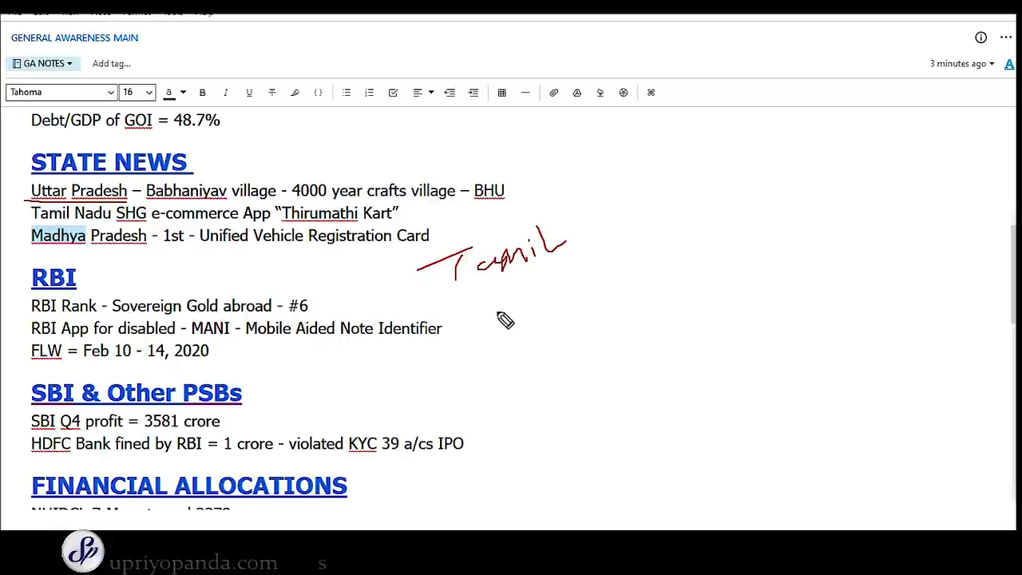
mouse_move(487, 319)
mouse_down()
mouse_move(511, 268)
mouse_move(554, 292)
mouse_move(607, 275)
mouse_up()
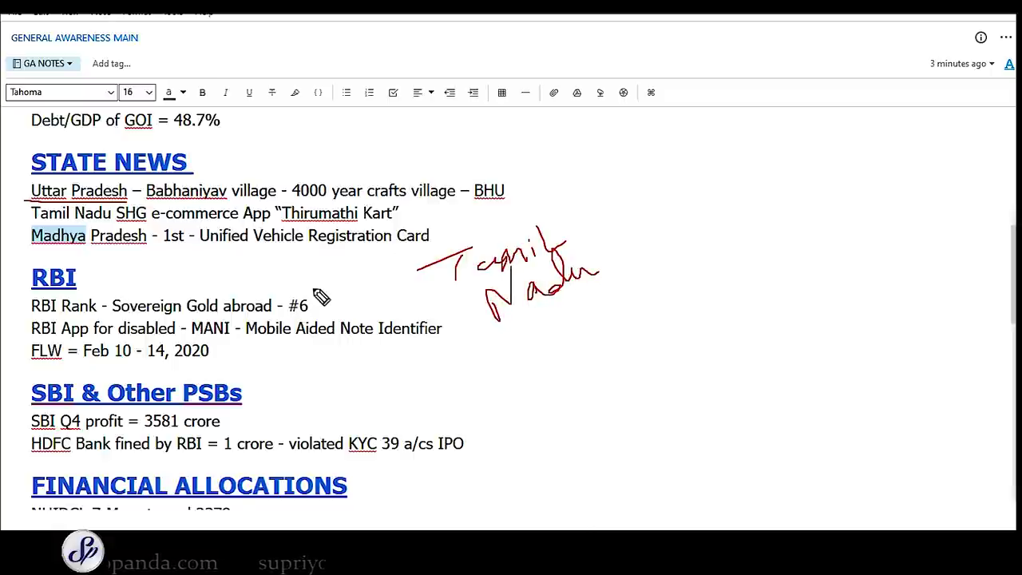
key(Escape)
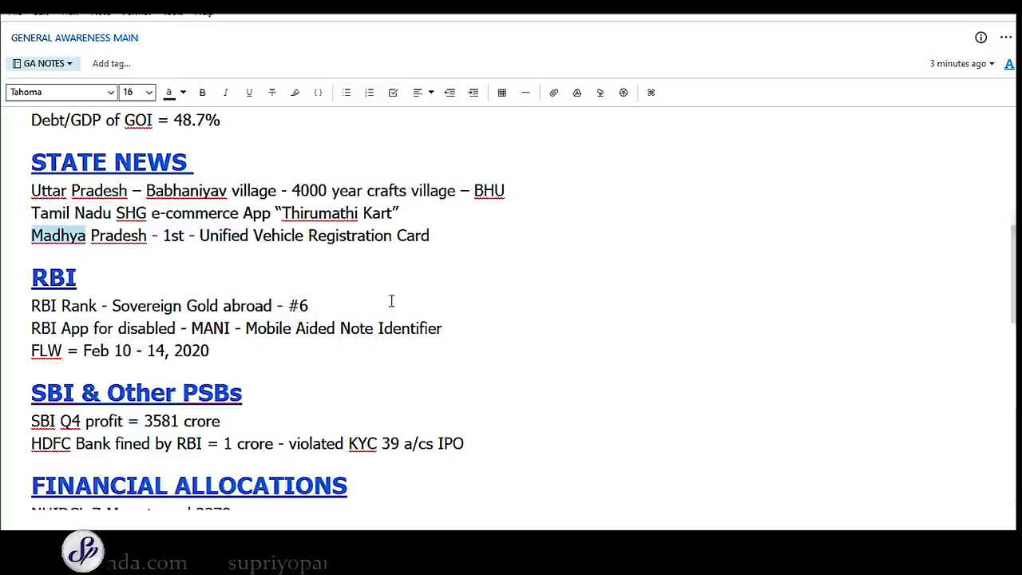
Search within the note for "tamil na" and view the matching entry under STATE NEWS
key(ctrl+f)
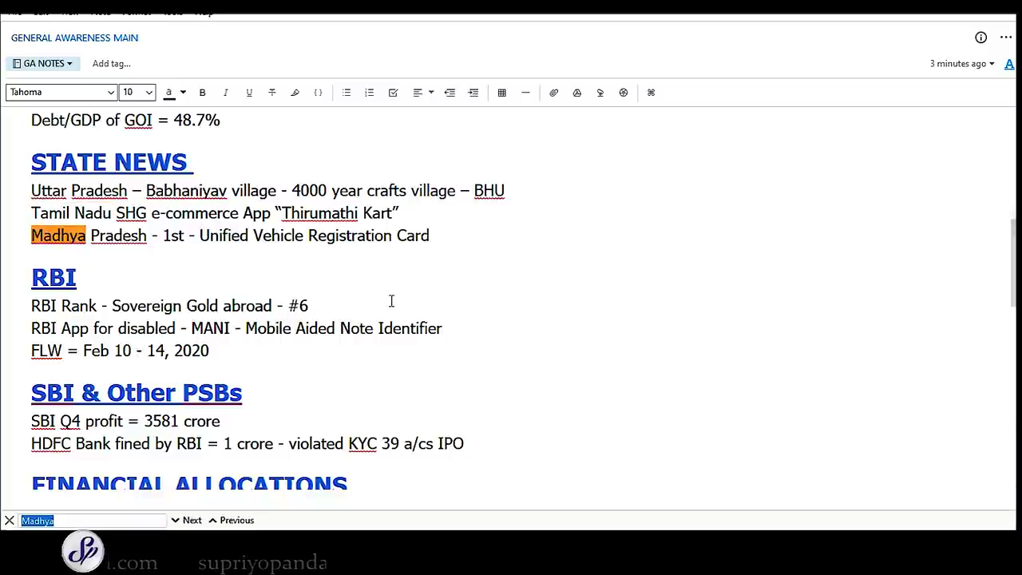
text(tamil na)
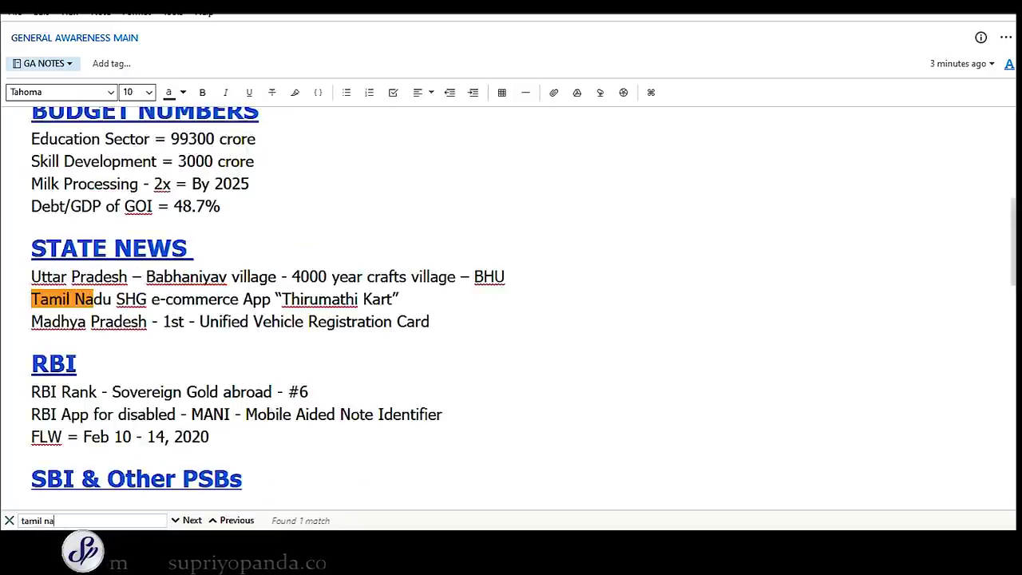
scroll(410, 210, down, 2)
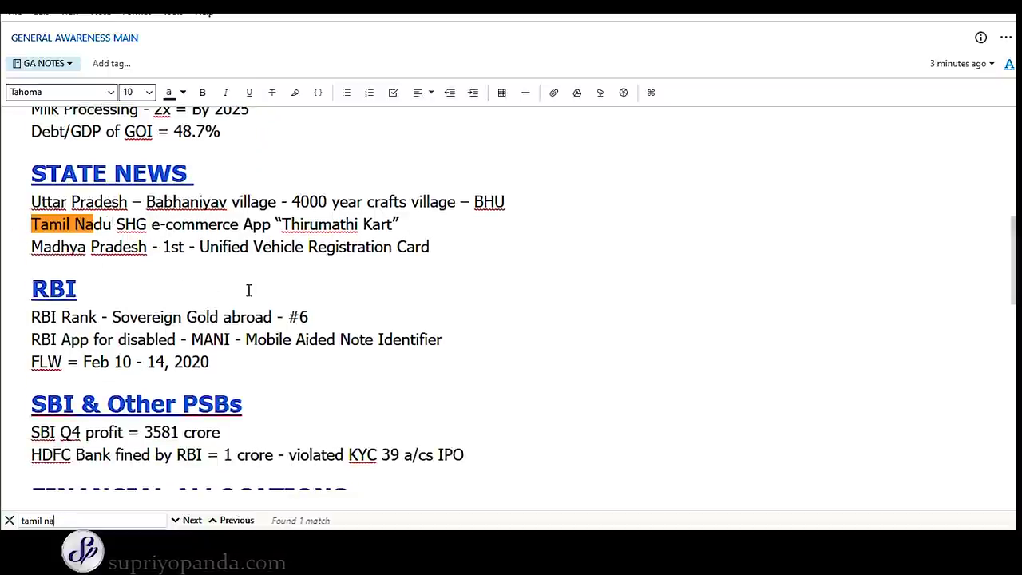
scroll(269, 272, down, 2)
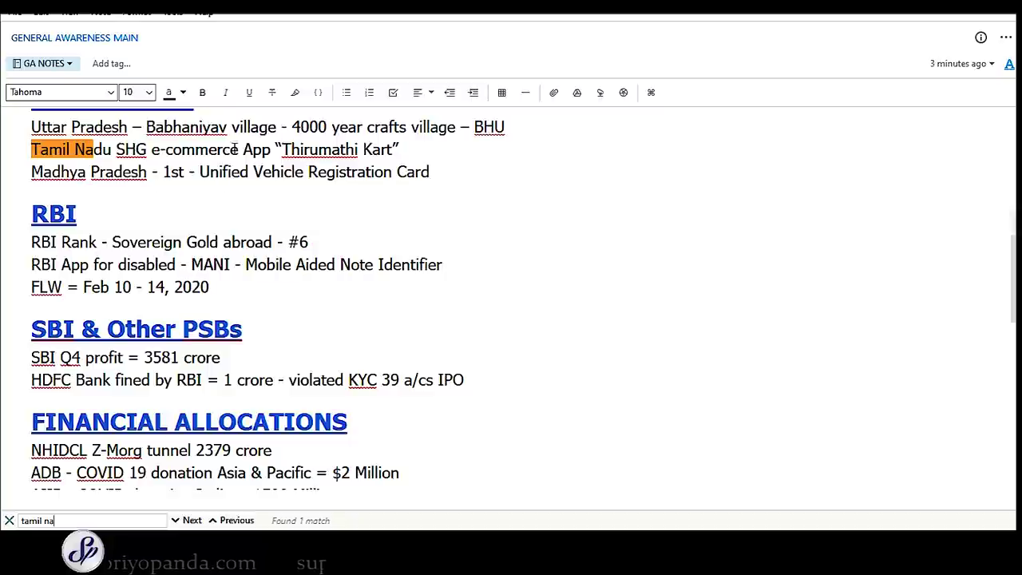
scroll(165, 171, up, 2)
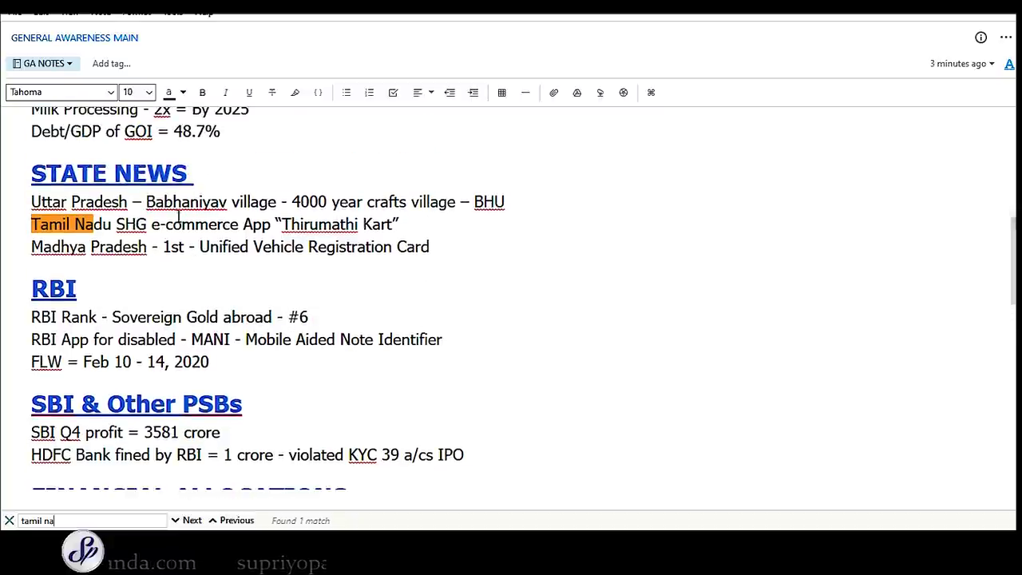
Examine the RBI section, bracketing and ticking its entries with temporary pen marks, and clear the marks
scroll(399, 224, down, 2)
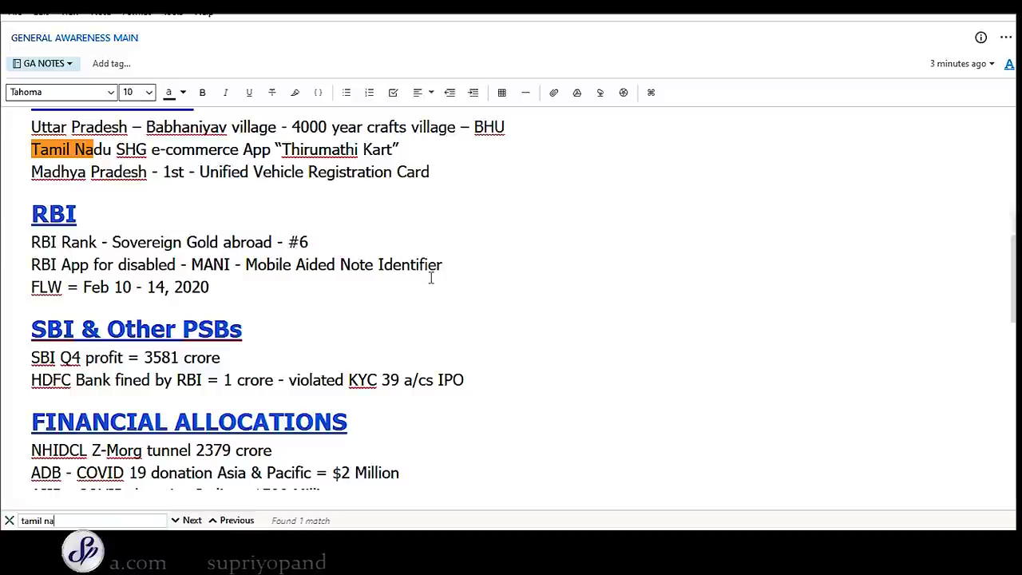
scroll(358, 215, down, 4)
scroll(198, 283, up, 2)
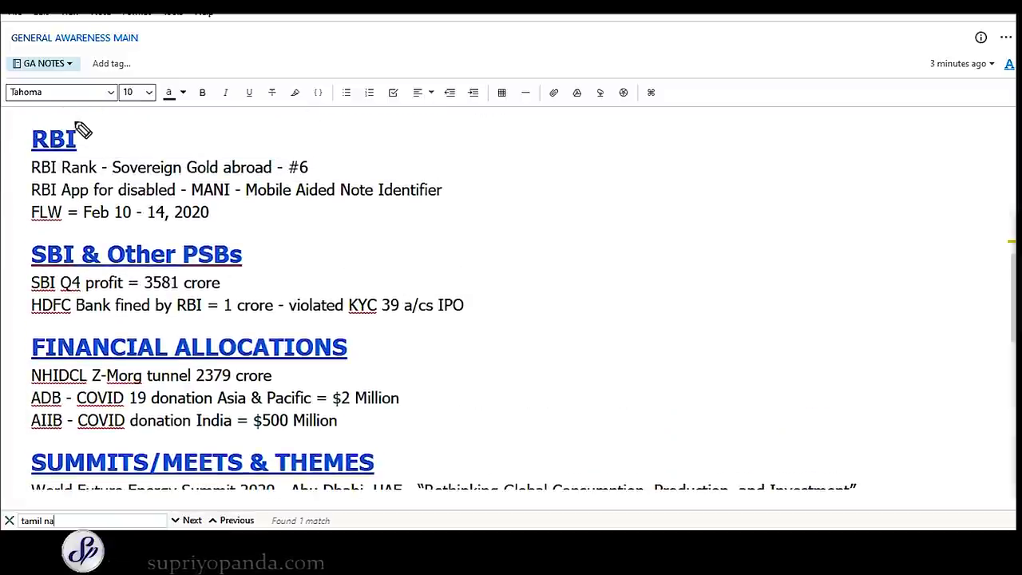
mouse_move(400, 152)
mouse_down()
mouse_move(431, 144)
mouse_move(463, 226)
mouse_move(452, 228)
mouse_up()
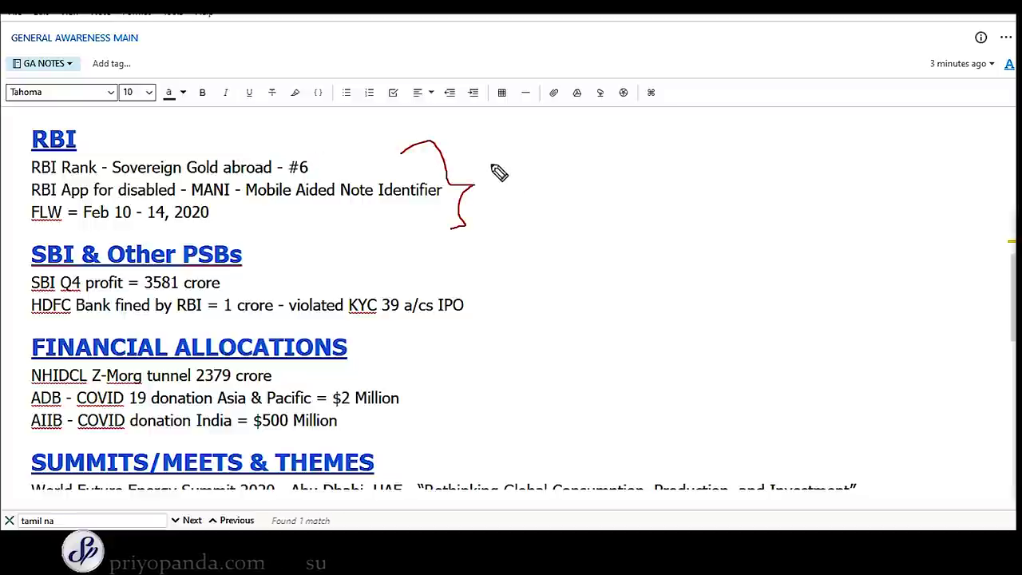
drag(491, 164, 558, 158)
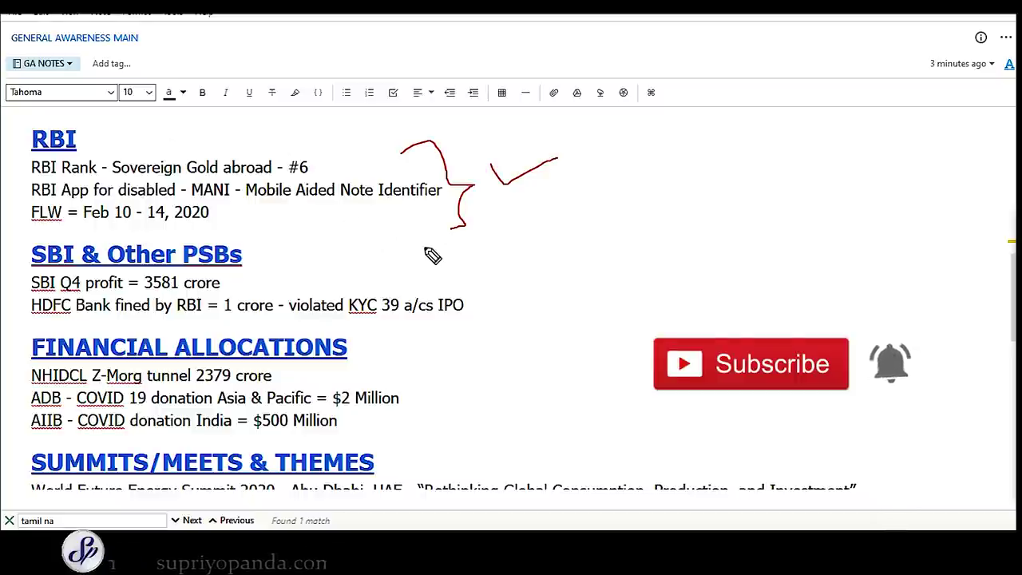
key(Escape)
Examine the sections from SBI & Other PSBs onward, temporarily marking ADB and AIIB under FINANCIAL ALLOCATIONS, and clear the marks
scroll(335, 253, down, 2)
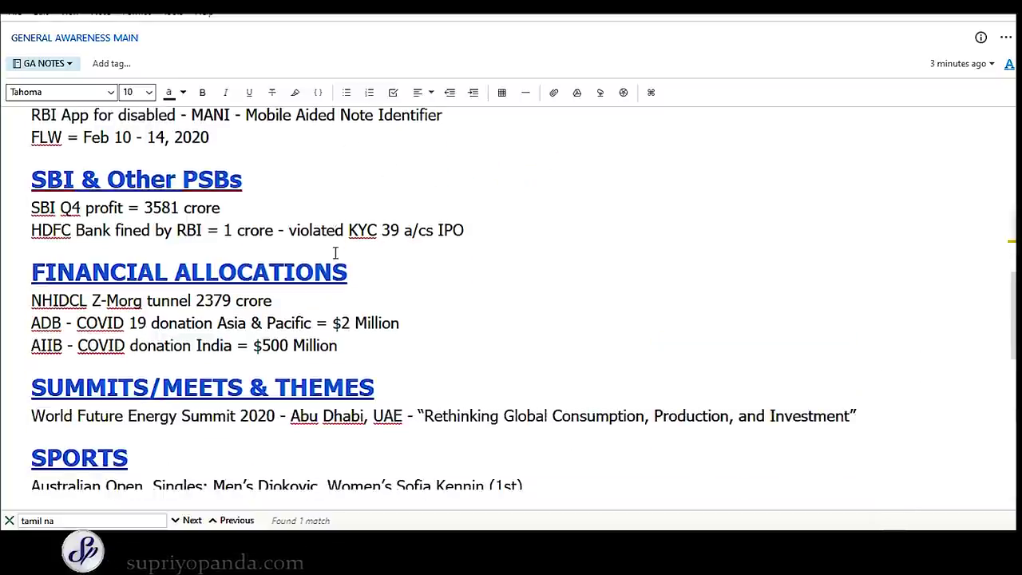
scroll(402, 253, down, 2)
scroll(274, 255, up, 2)
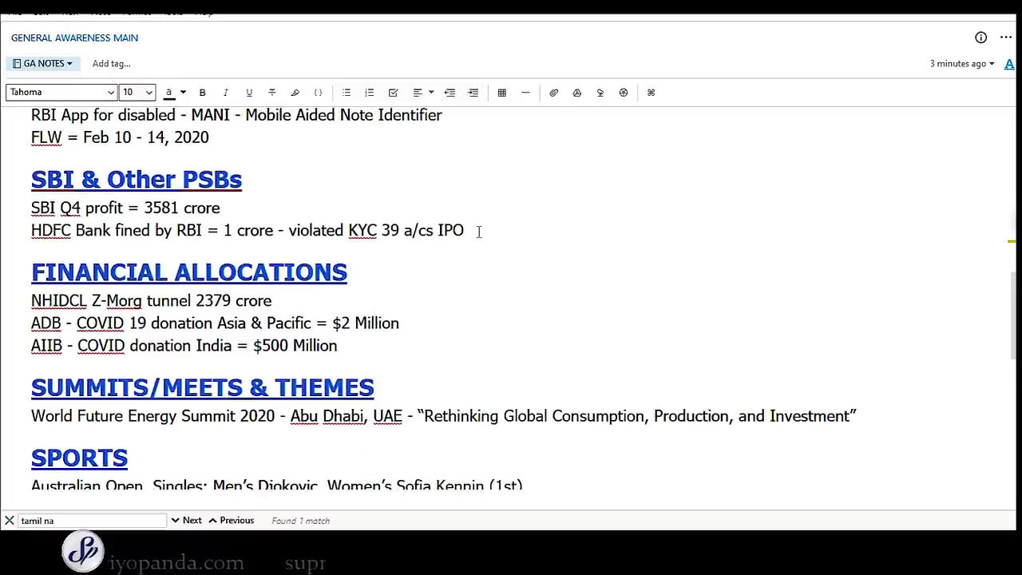
scroll(415, 240, down, 2)
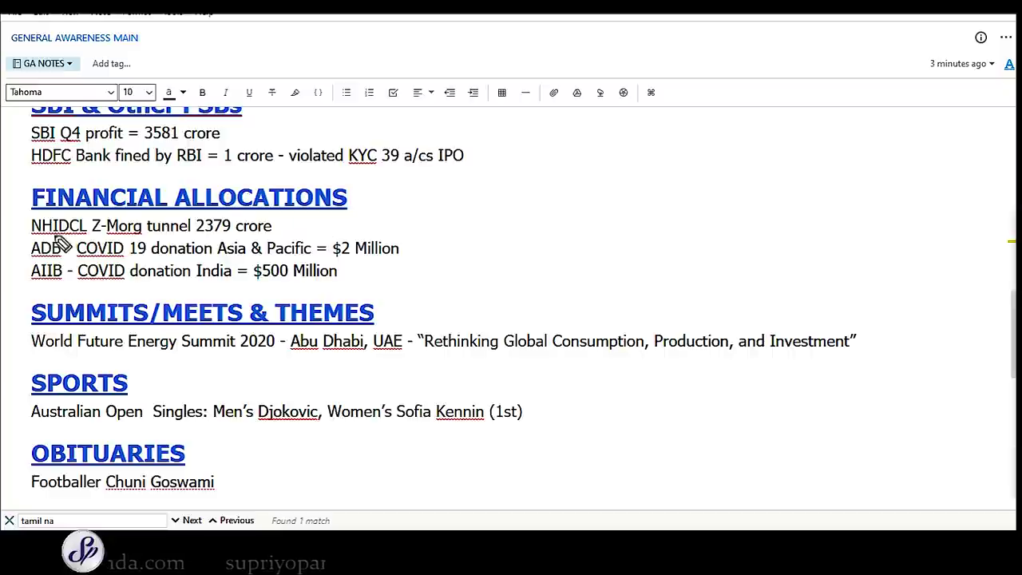
mouse_move(70, 244)
mouse_down()
mouse_move(12, 243)
mouse_move(61, 257)
mouse_move(64, 236)
mouse_up()
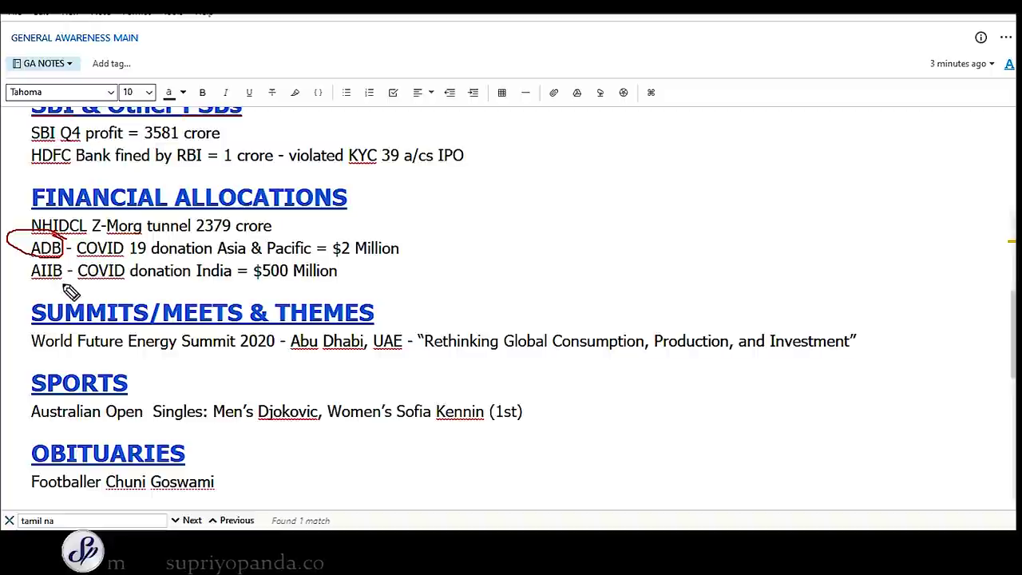
drag(63, 285, 89, 272)
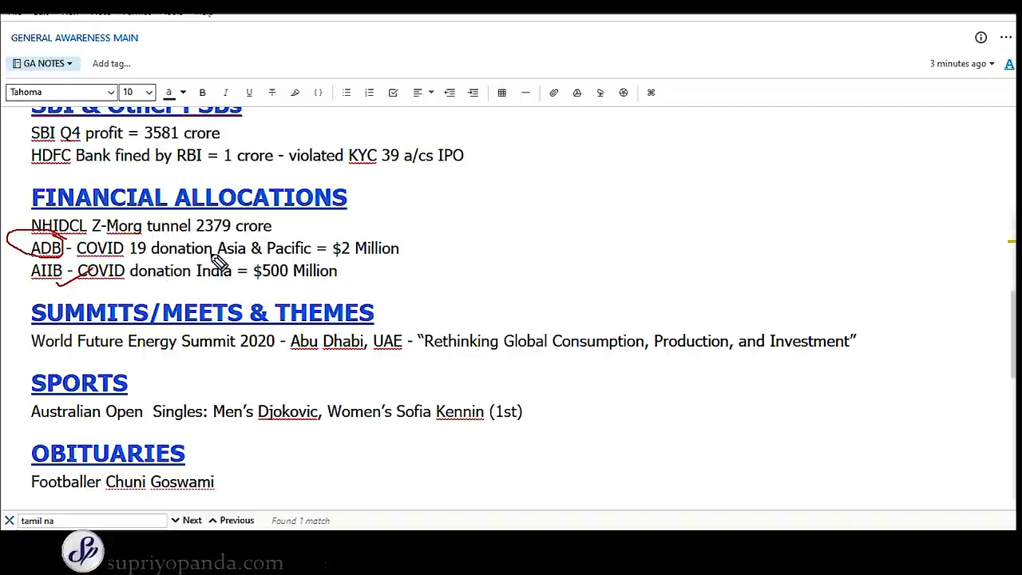
key(Escape)
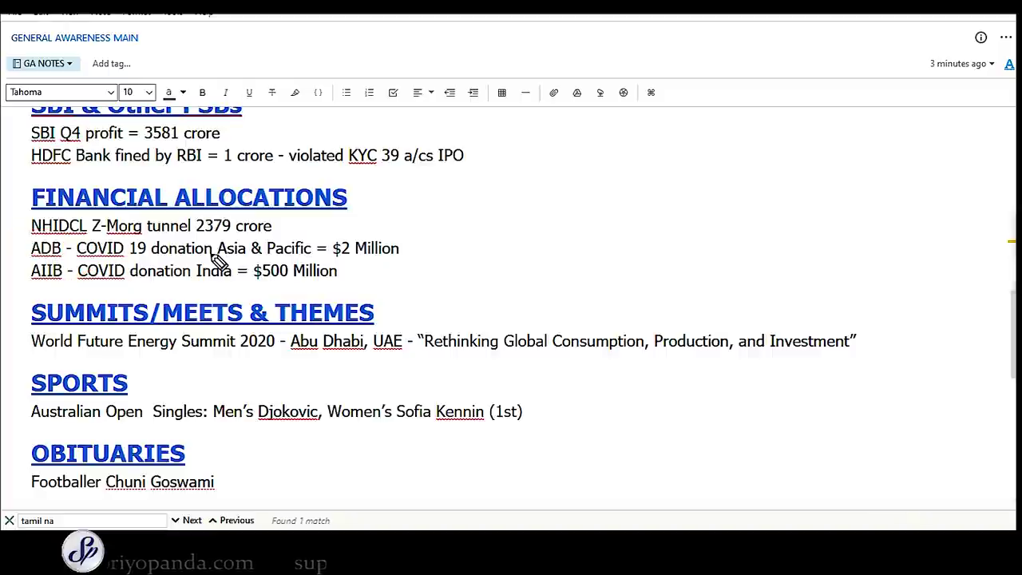
Examine the SUMMITS/MEETS & THEMES, SPORTS and OBITUARIES sections, selecting parts of the summit theme and the two obituary entries for emphasis
scroll(243, 270, down, 3)
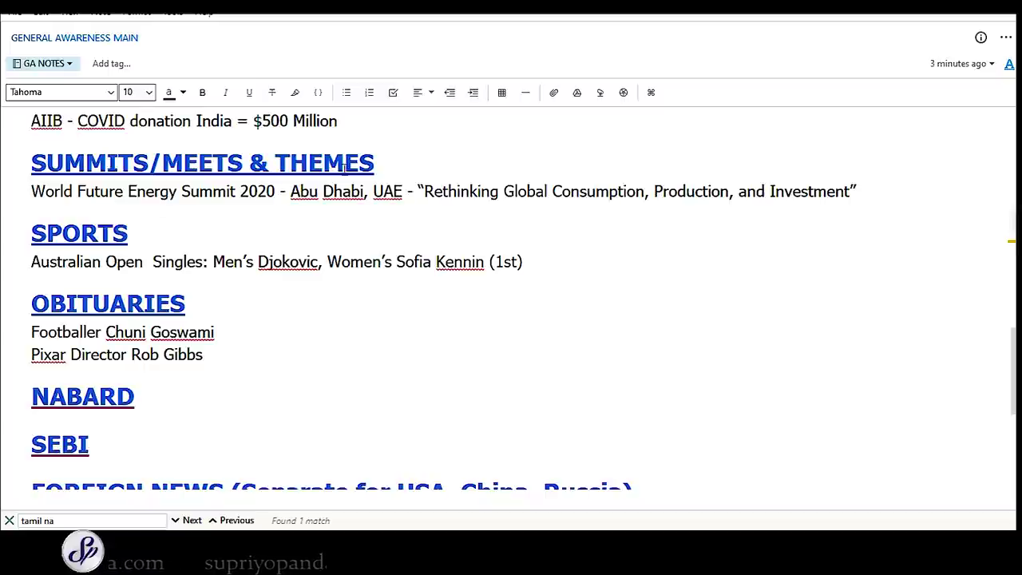
drag(46, 191, 624, 192)
scroll(408, 224, down, 1)
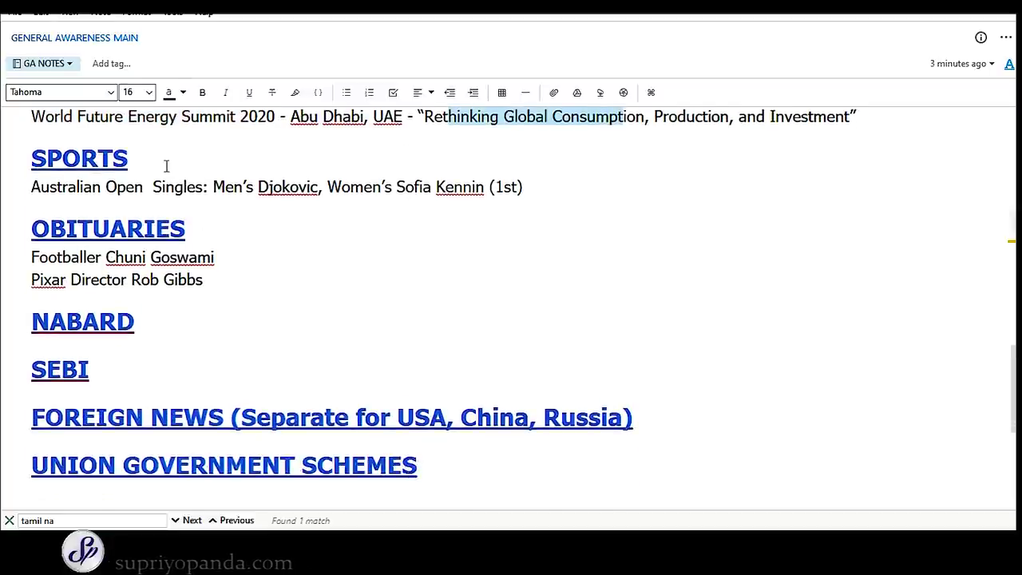
scroll(234, 245, down, 1)
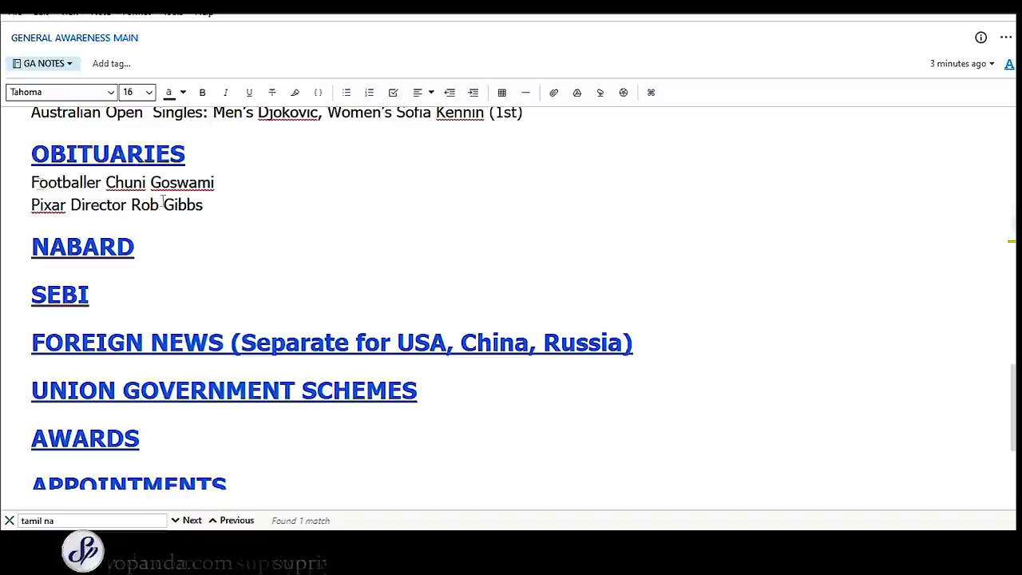
drag(32, 182, 69, 182)
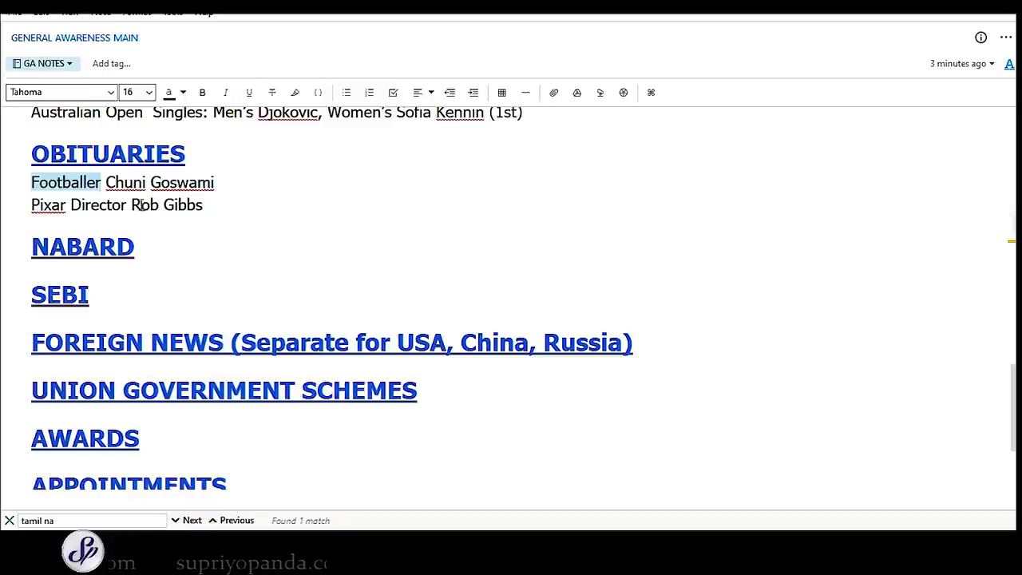
drag(132, 205, 226, 204)
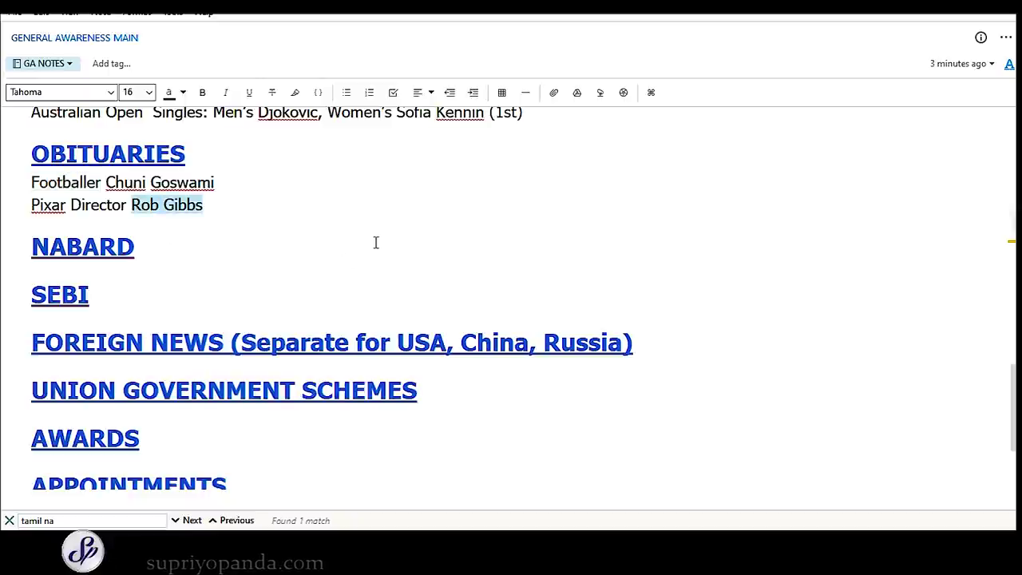
Circle and tick USA, China and Russia in the FOREIGN NEWS heading, mark UNION GOVERNMENT SCHEMES with temporary pen strokes, and clear the marks
scroll(381, 239, down, 1)
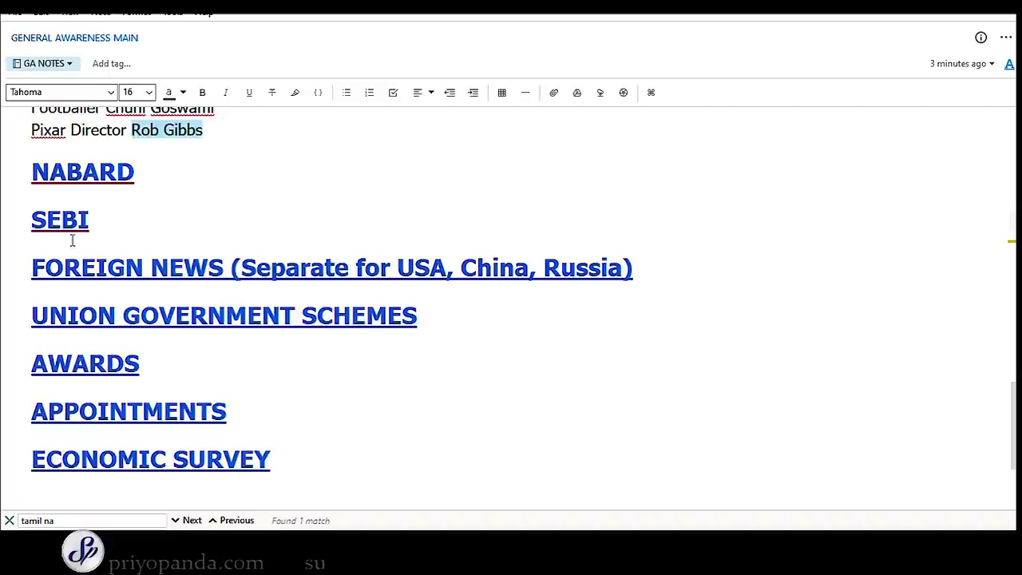
scroll(268, 311, down, 1)
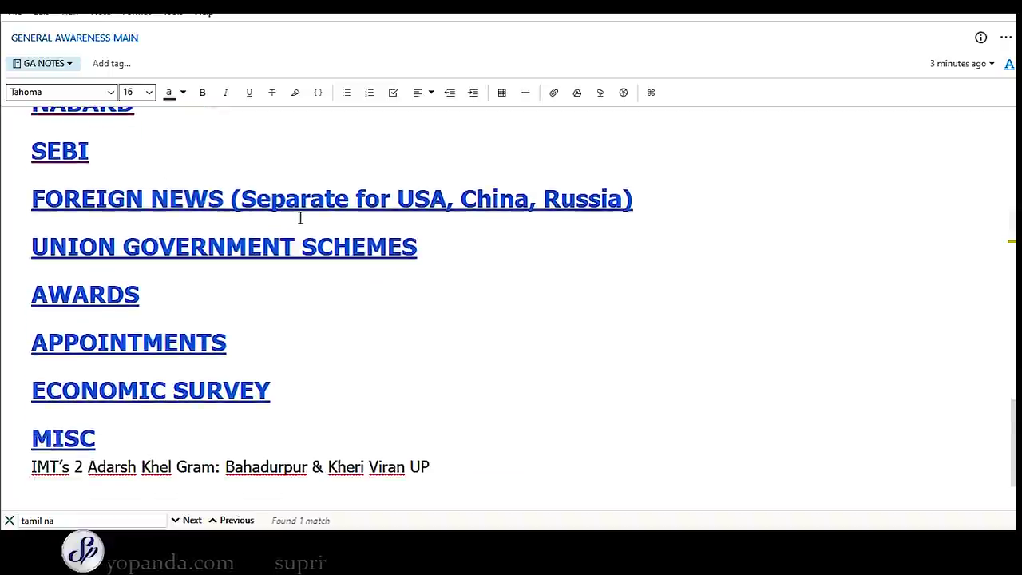
mouse_move(431, 172)
mouse_down()
mouse_move(399, 185)
mouse_move(459, 196)
mouse_move(519, 178)
mouse_up()
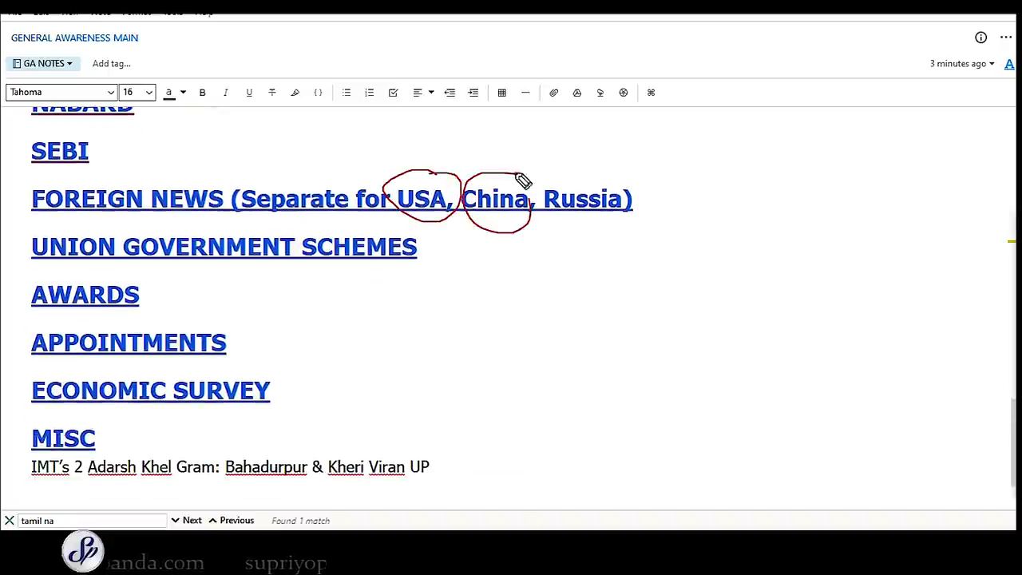
mouse_move(591, 164)
mouse_down()
mouse_move(641, 213)
mouse_move(623, 167)
mouse_up()
mouse_move(464, 152)
mouse_down()
mouse_move(527, 136)
mouse_move(676, 130)
mouse_up()
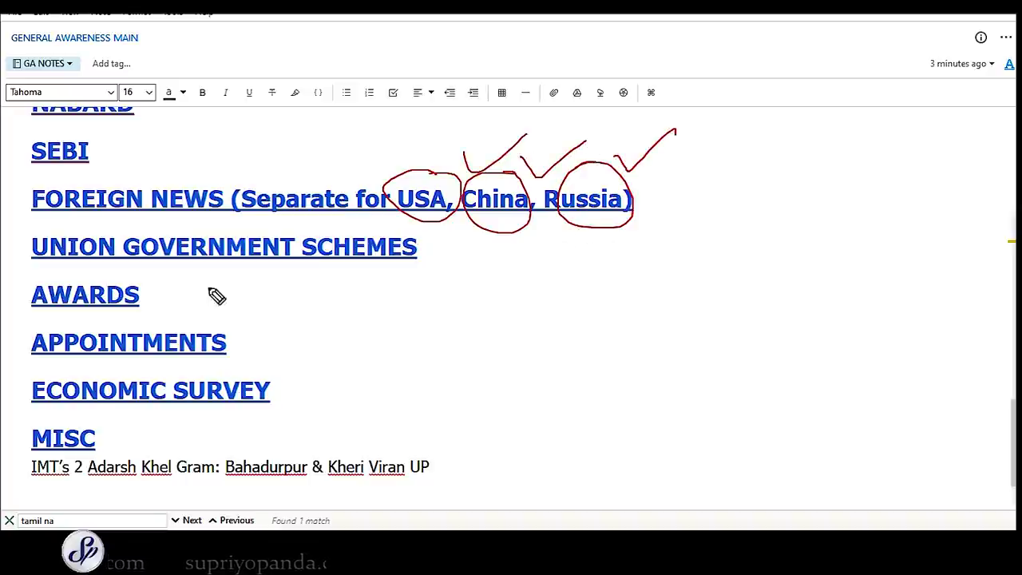
mouse_move(56, 272)
mouse_down()
mouse_move(409, 273)
mouse_move(217, 228)
mouse_move(303, 290)
mouse_move(451, 276)
mouse_up()
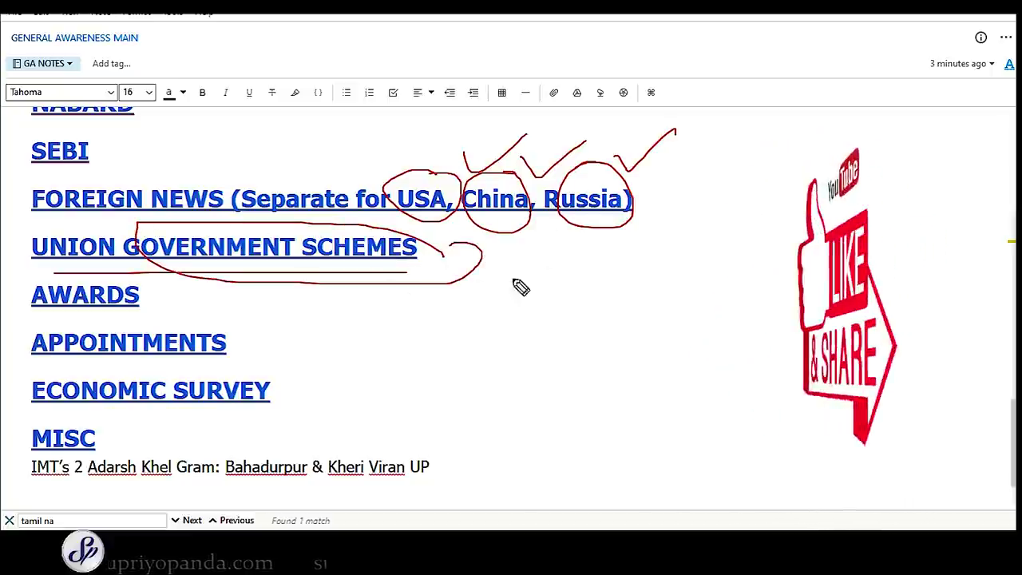
key(Escape)
Look back through the earlier sections of the note and select the STATE NEWS heading for emphasis
scroll(451, 273, up, 3)
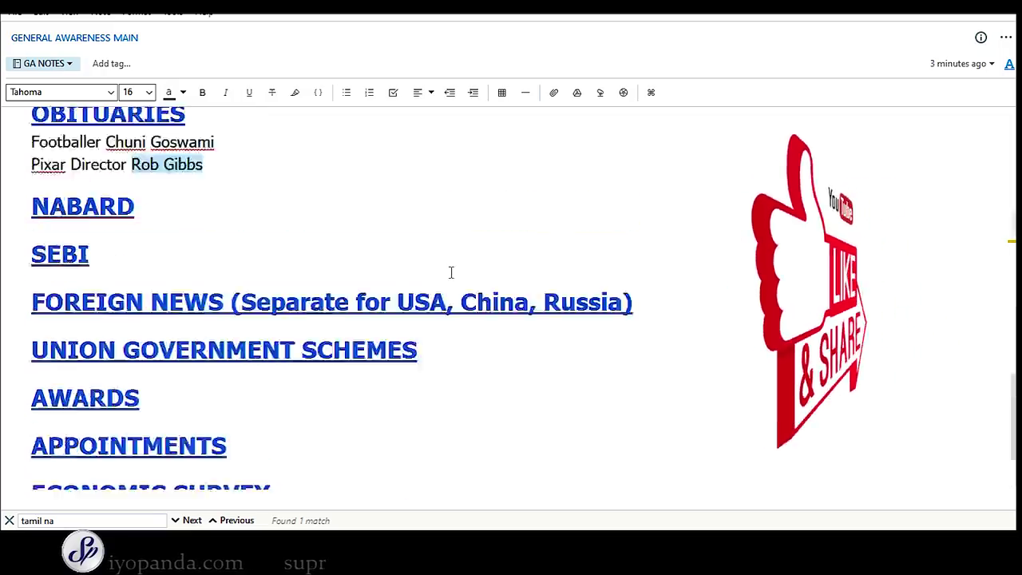
scroll(451, 272, up, 15)
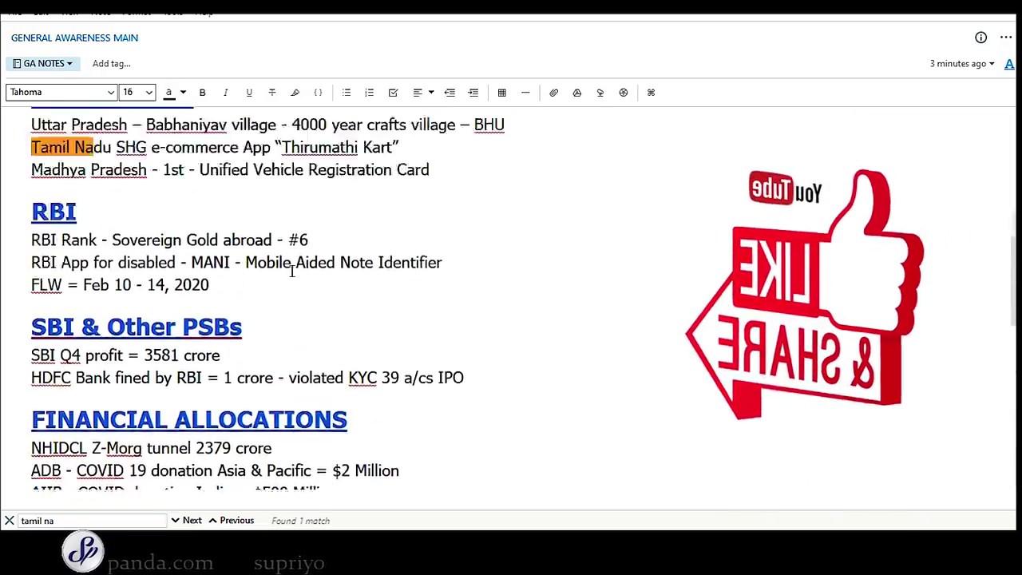
scroll(291, 271, down, 8)
scroll(22, 254, up, 12)
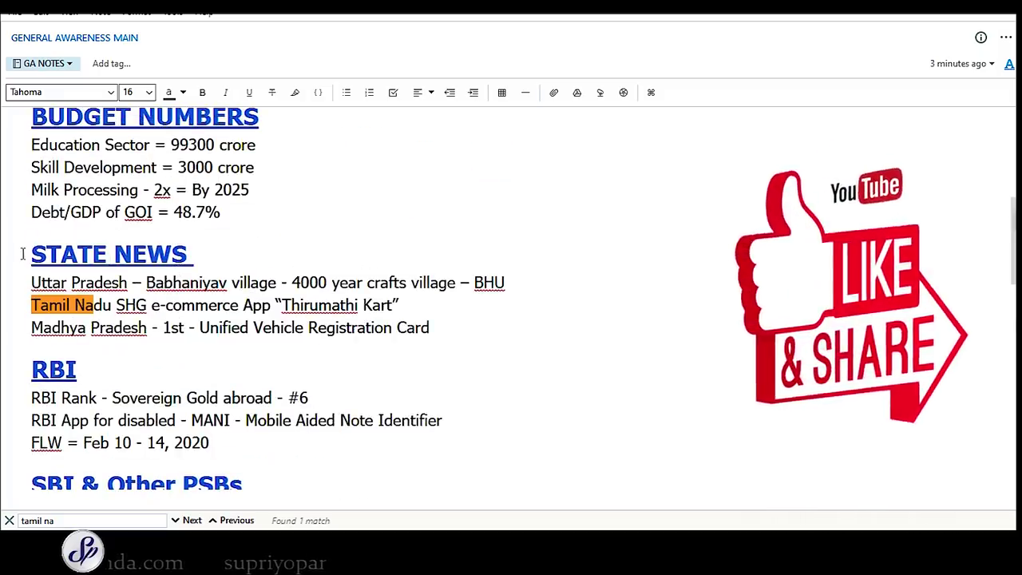
drag(22, 254, 189, 254)
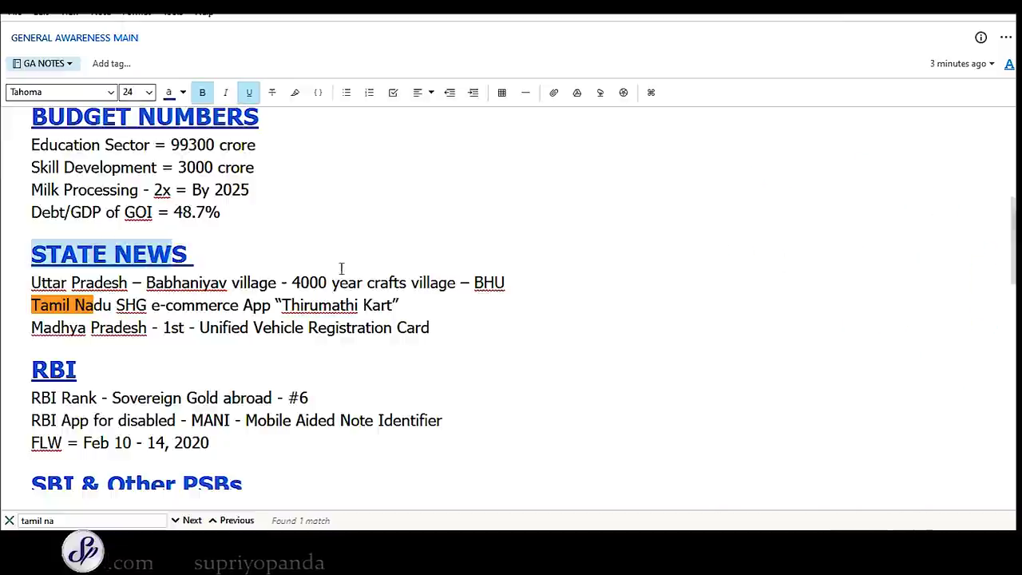
Examine the remaining headings, selecting UNION GOVERNMENT SCHEMES, ECONOMIC SURVEY and MISC in turn, and tick the MISC entry with a temporary pen mark
scroll(386, 330, down, 4)
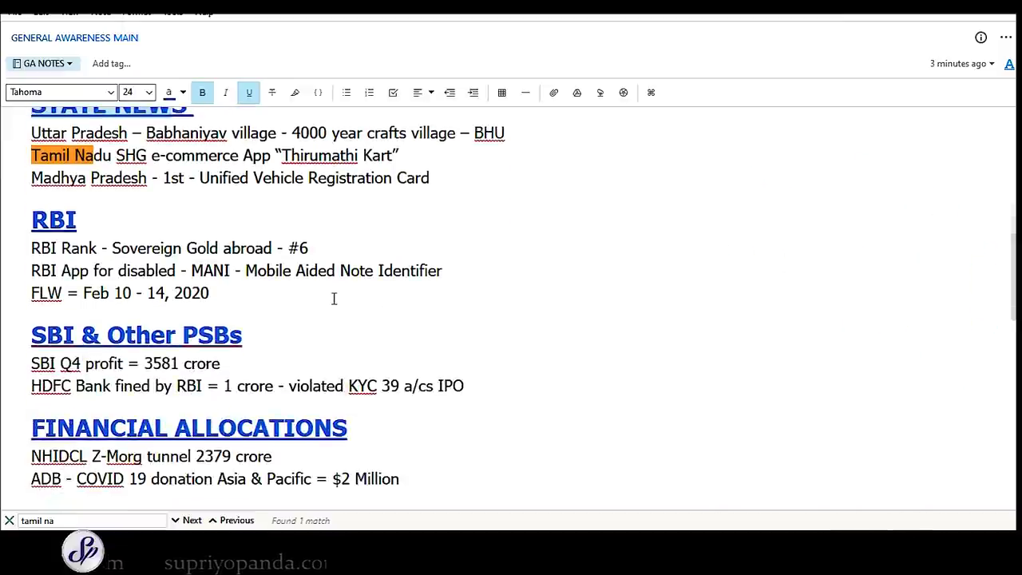
scroll(424, 271, down, 10)
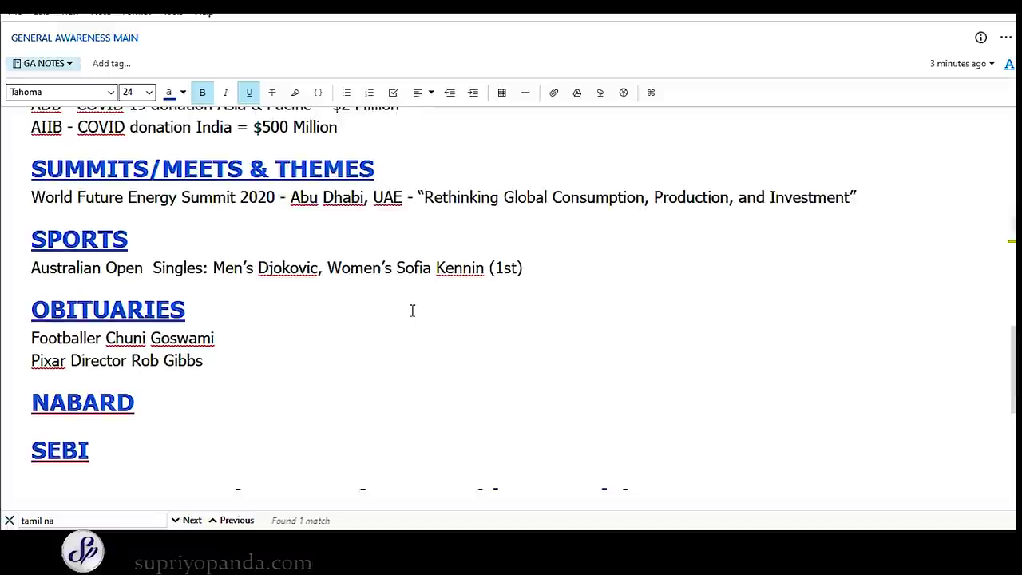
scroll(371, 266, down, 8)
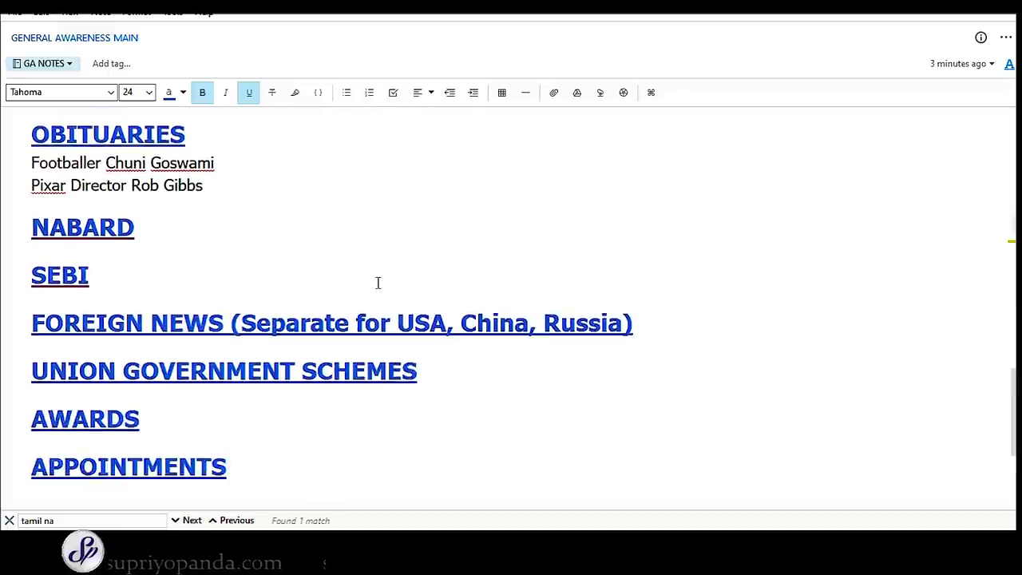
drag(32, 247, 410, 240)
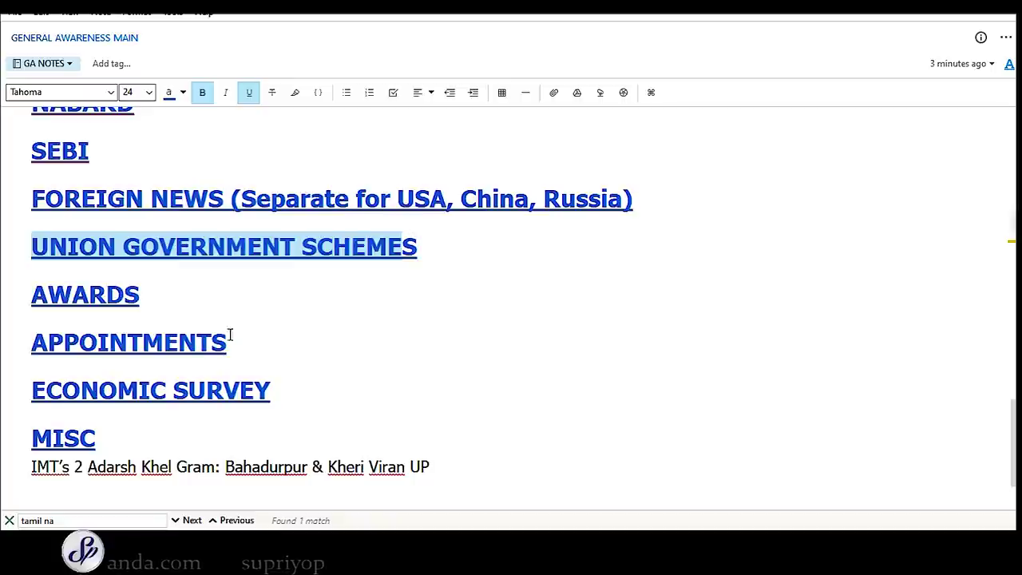
drag(62, 392, 314, 374)
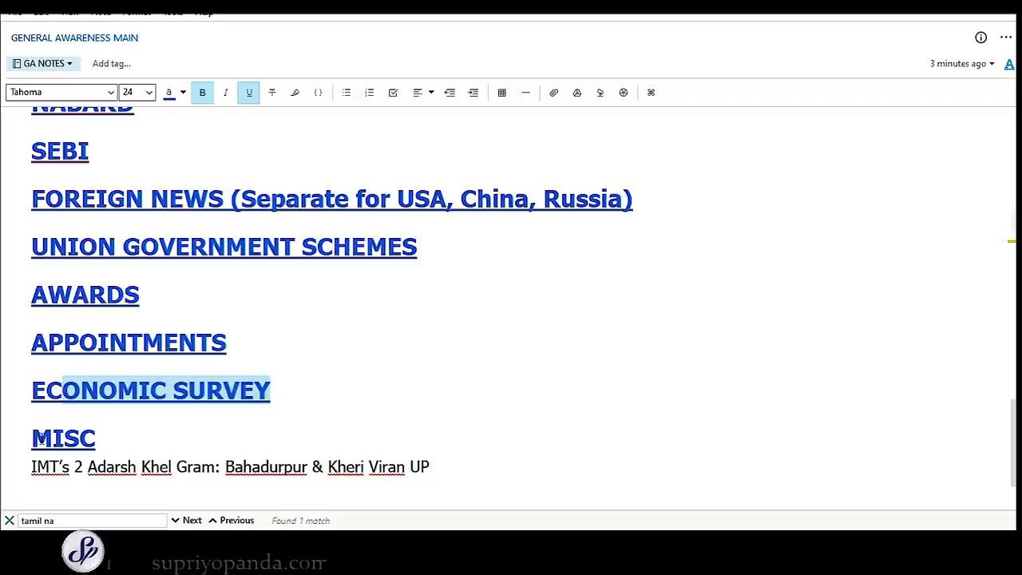
drag(40, 438, 126, 434)
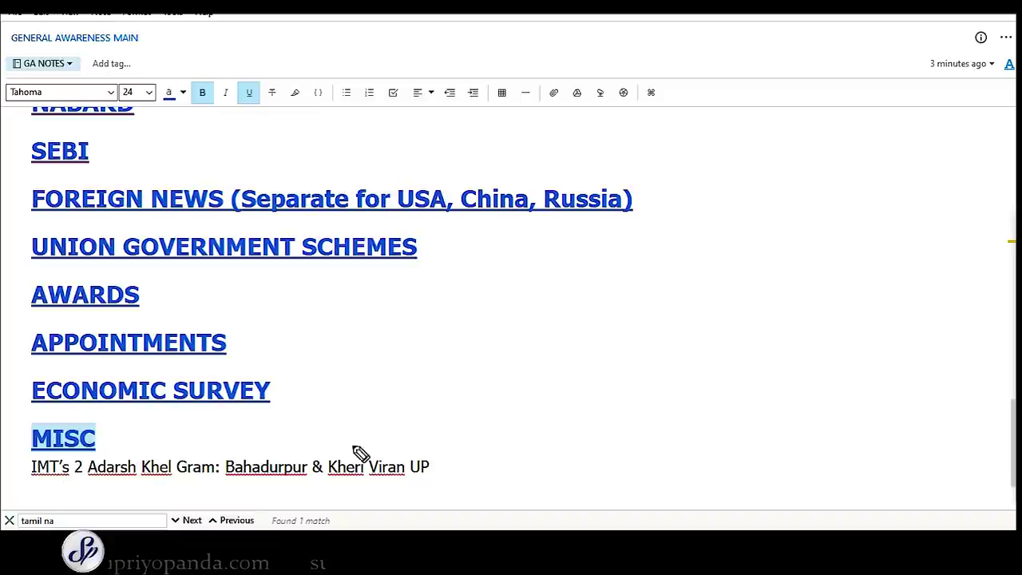
drag(435, 449, 503, 439)
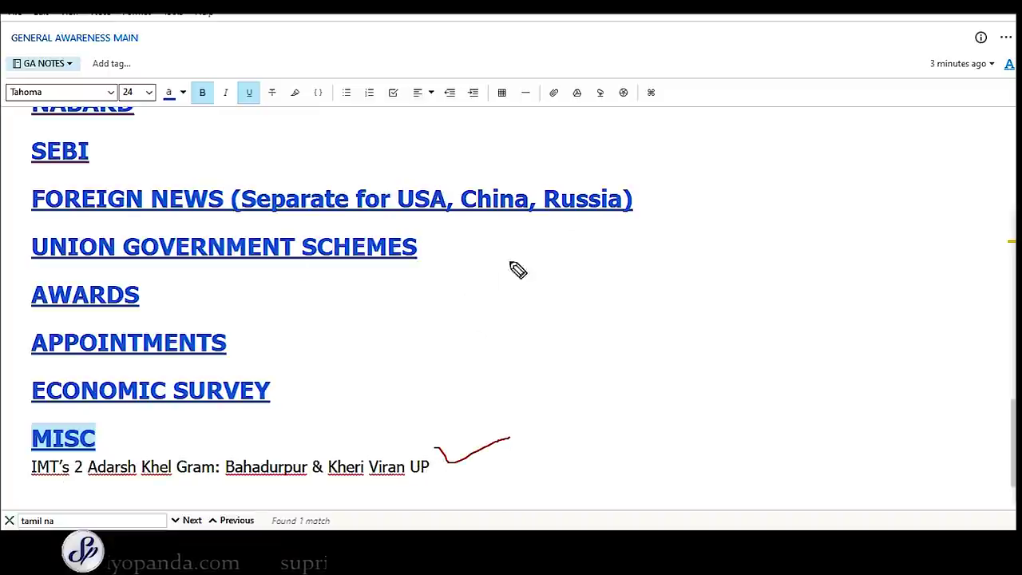